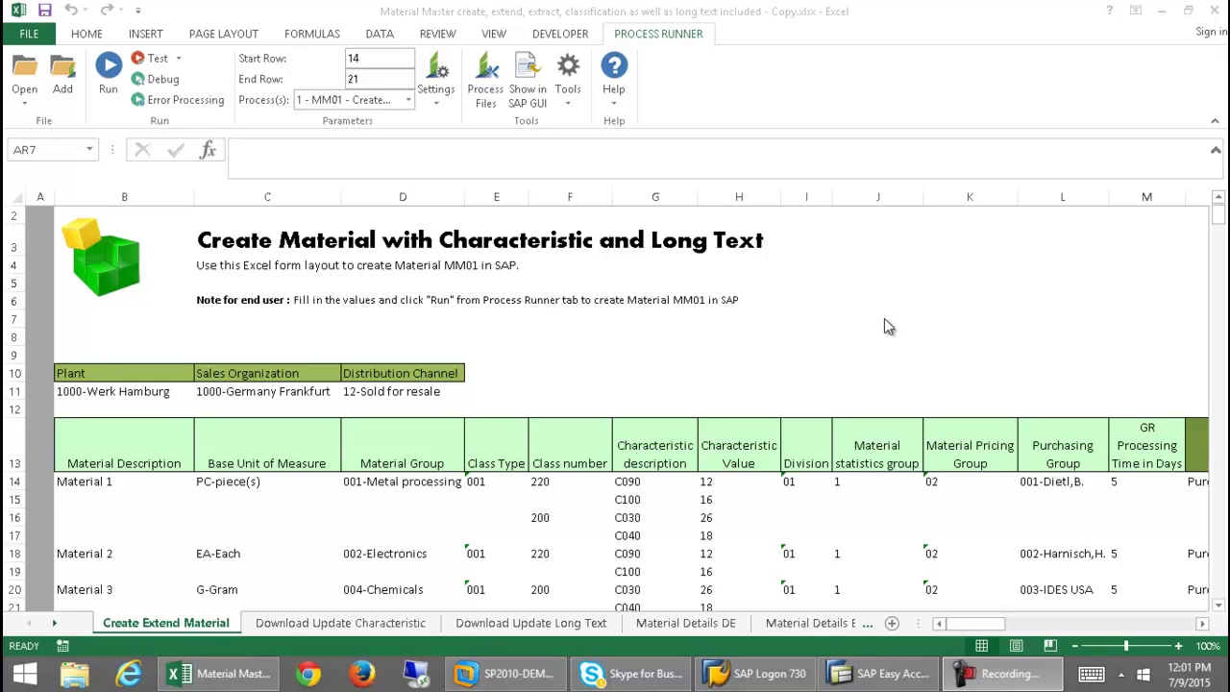
{"action": "left_click", "coordinate": [411, 106]}
{"action": "left_click", "coordinate": [409, 102]}
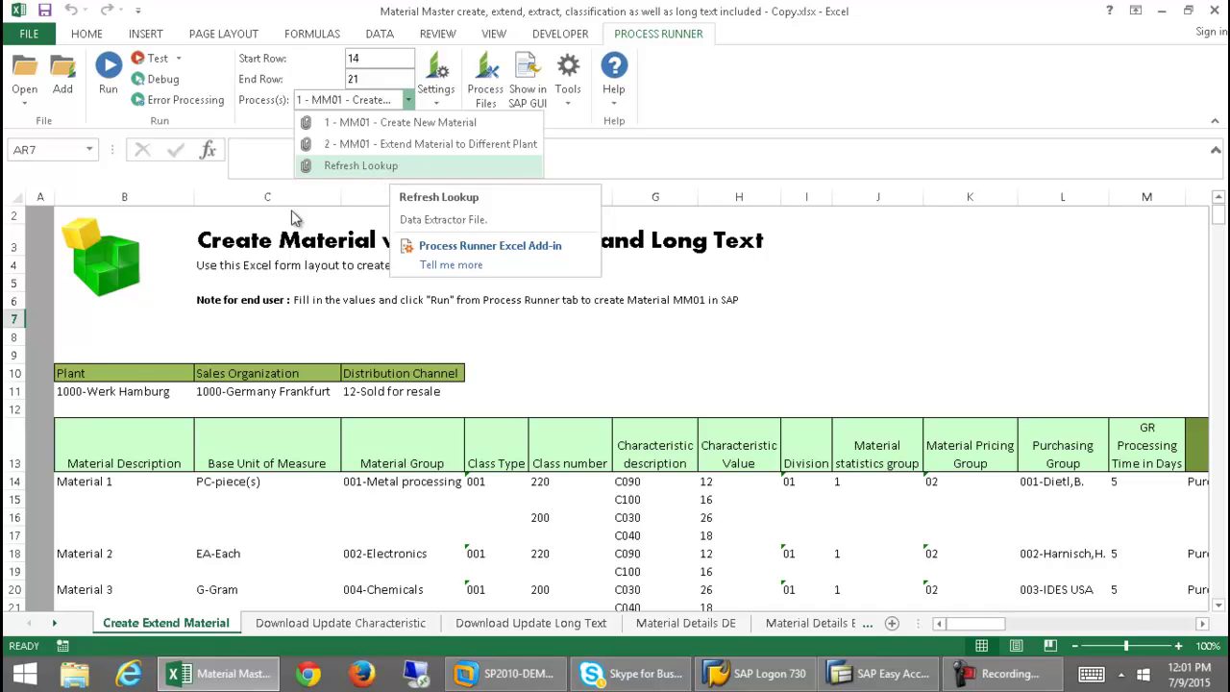
{"action": "left_click", "coordinate": [180, 390]}
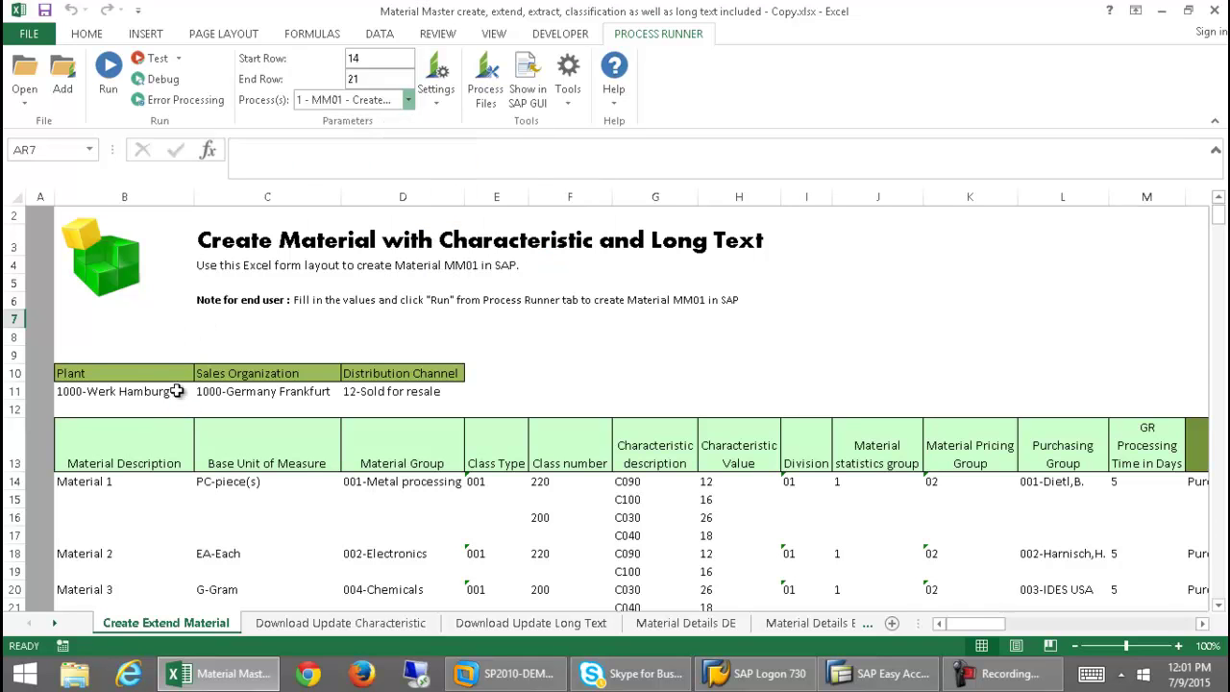
Select plant 1000-Werk Hamburg and sales organization 1000-Germany Frankfurt in row 11 of the Create Extend Material sheet.
{"action": "left_click", "coordinate": [179, 391]}
{"action": "left_click", "coordinate": [202, 392]}
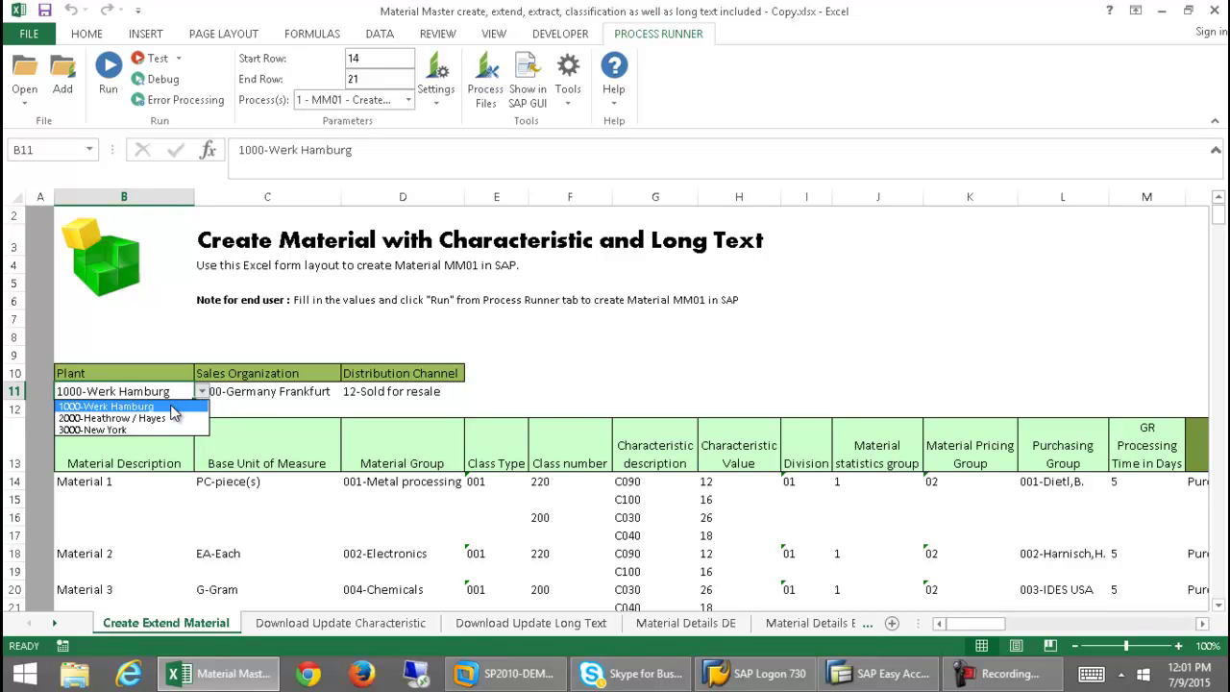
{"action": "left_click", "coordinate": [171, 407]}
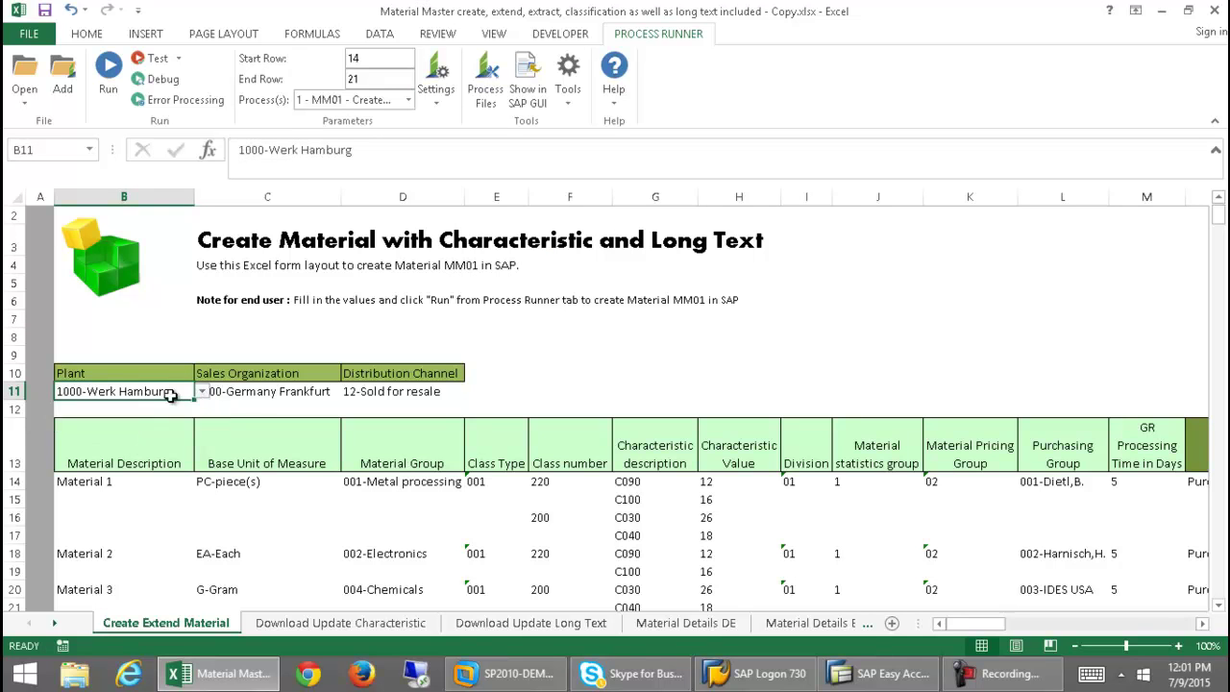
{"action": "left_click", "coordinate": [287, 393]}
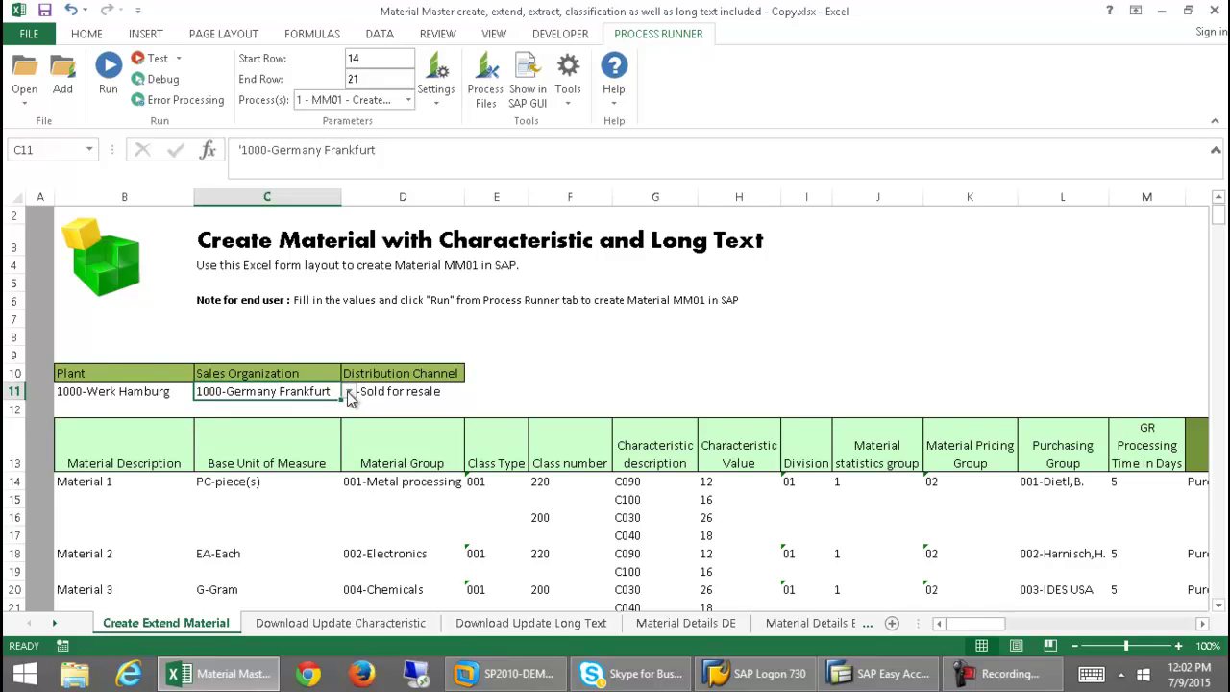
{"action": "left_click", "coordinate": [349, 392]}
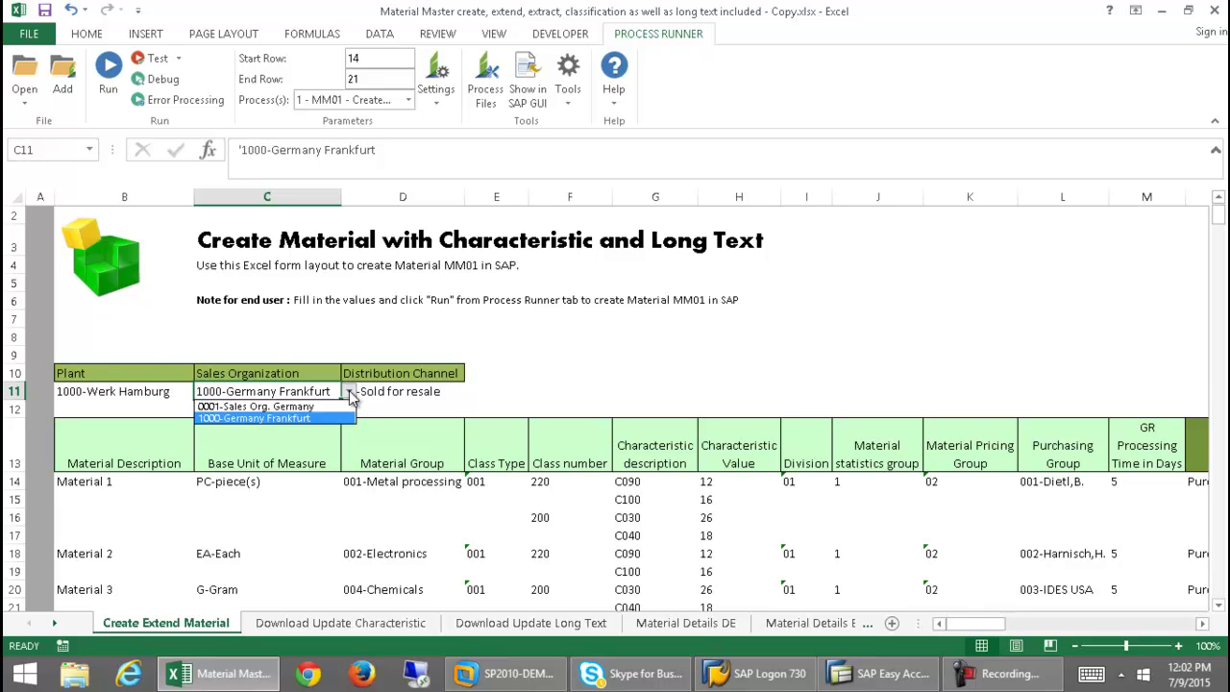
{"action": "left_click", "coordinate": [289, 417]}
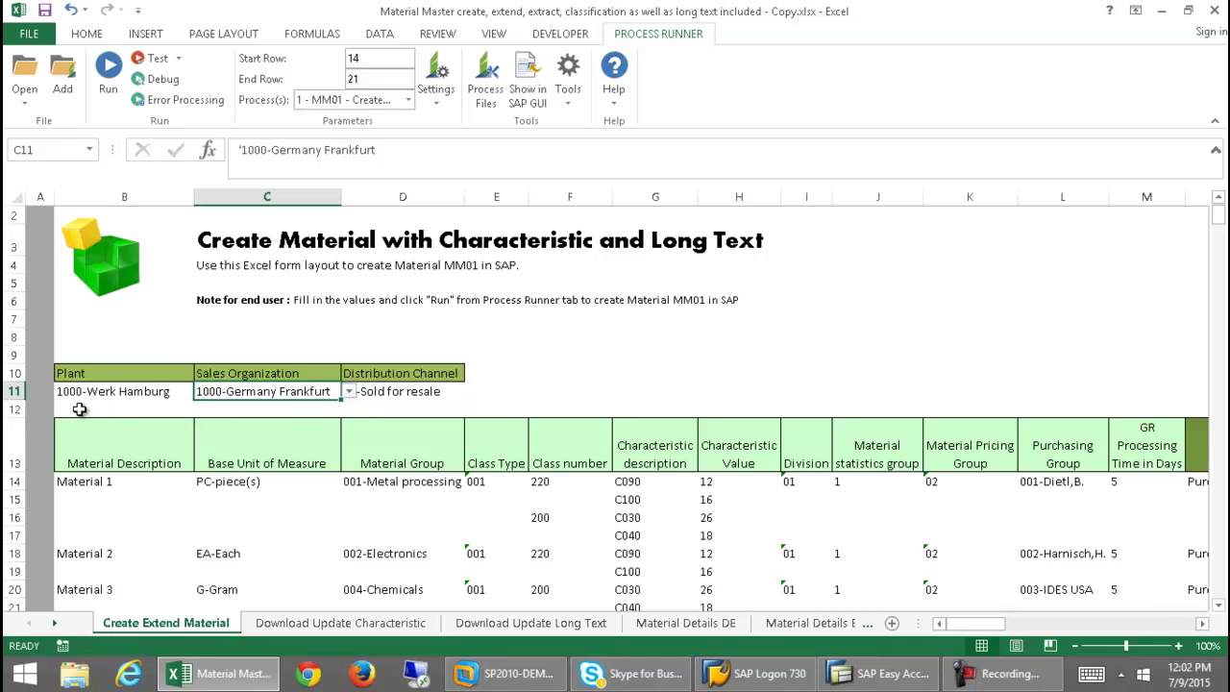
Run the process 1 - MM01 - Create New Material, logging on to the Local_i47 server with the SAP account password.
{"action": "left_click", "coordinate": [408, 100]}
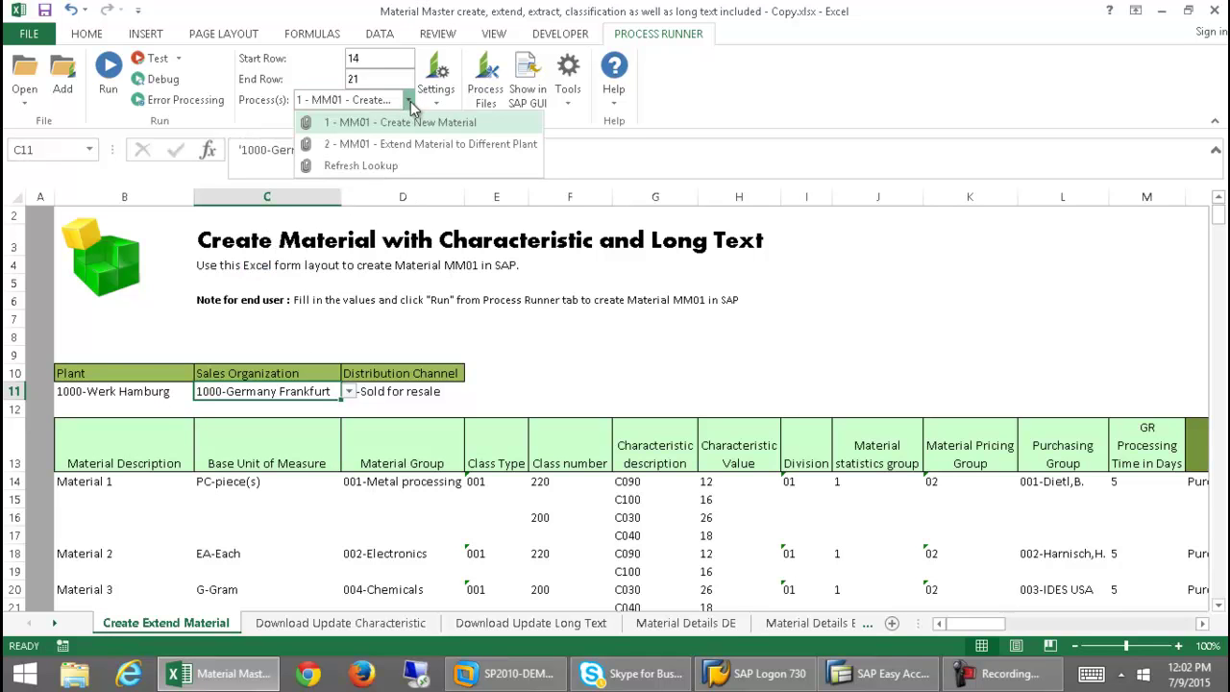
{"action": "left_click", "coordinate": [425, 130]}
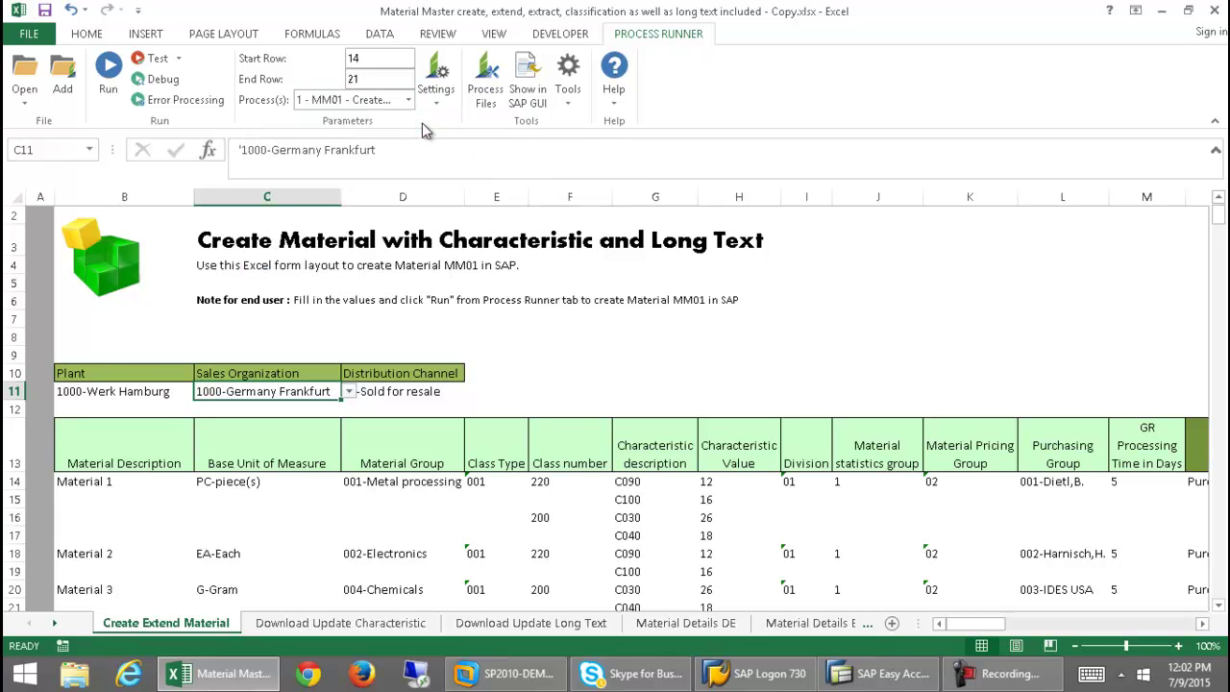
{"action": "left_click", "coordinate": [108, 65]}
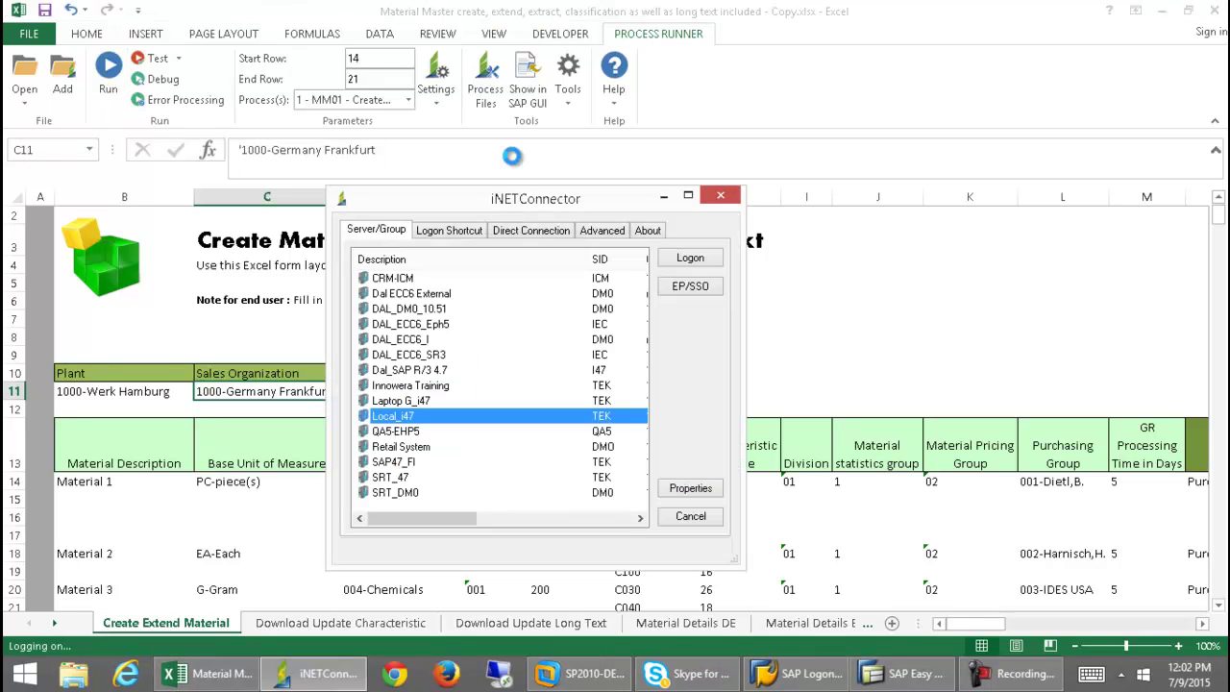
{"action": "left_click", "coordinate": [677, 260]}
{"action": "type", "text": "****"}
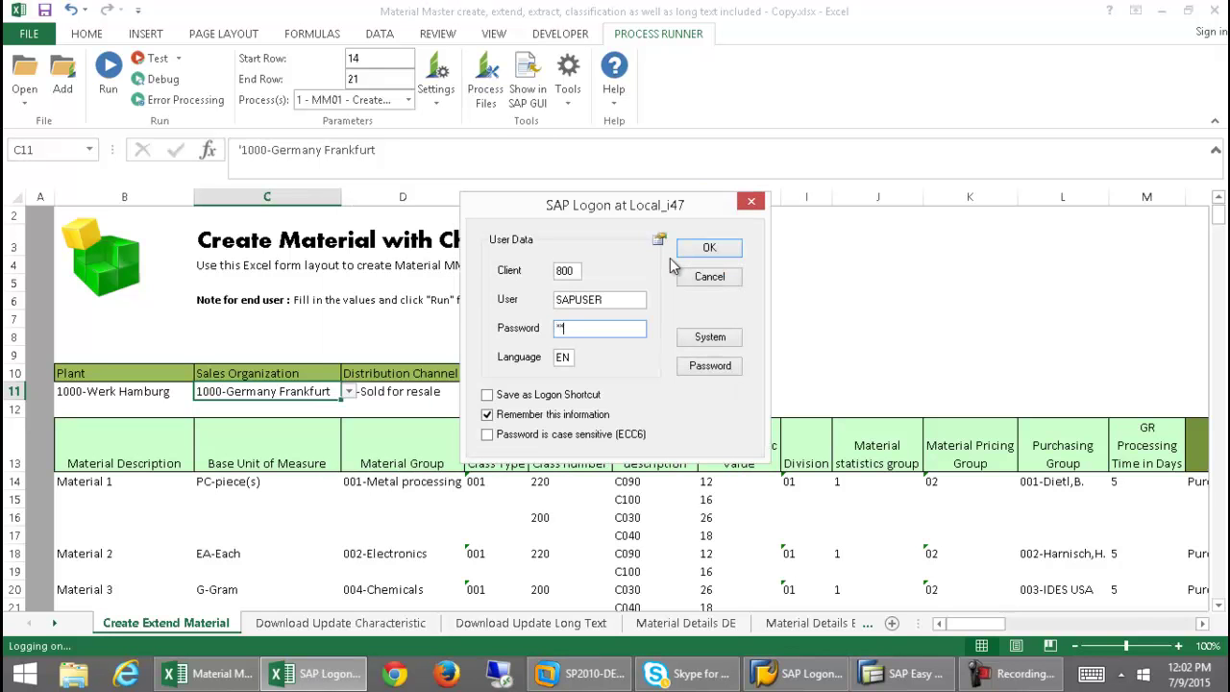
{"action": "key", "text": "Return"}
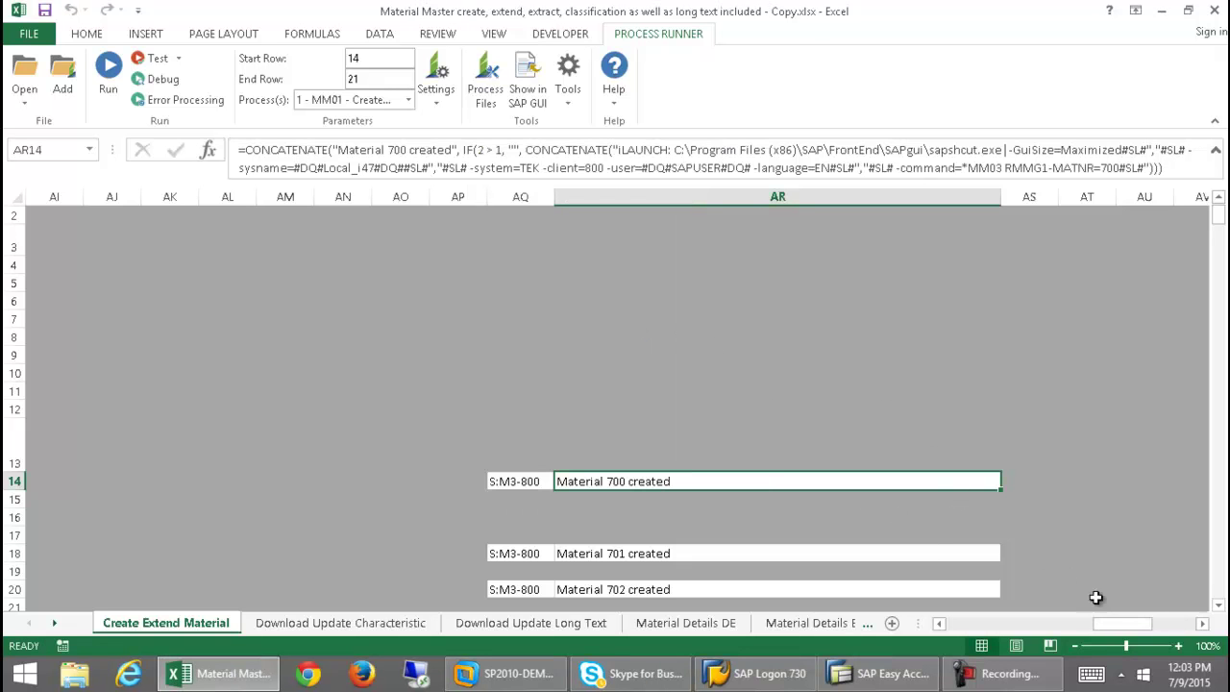
Show material 700 in SAP GUI to examine its Basic Data 1 view, and return to the worksheet.
{"action": "left_click_drag", "start_coordinate": [1114, 623], "coordinate": [840, 590]}
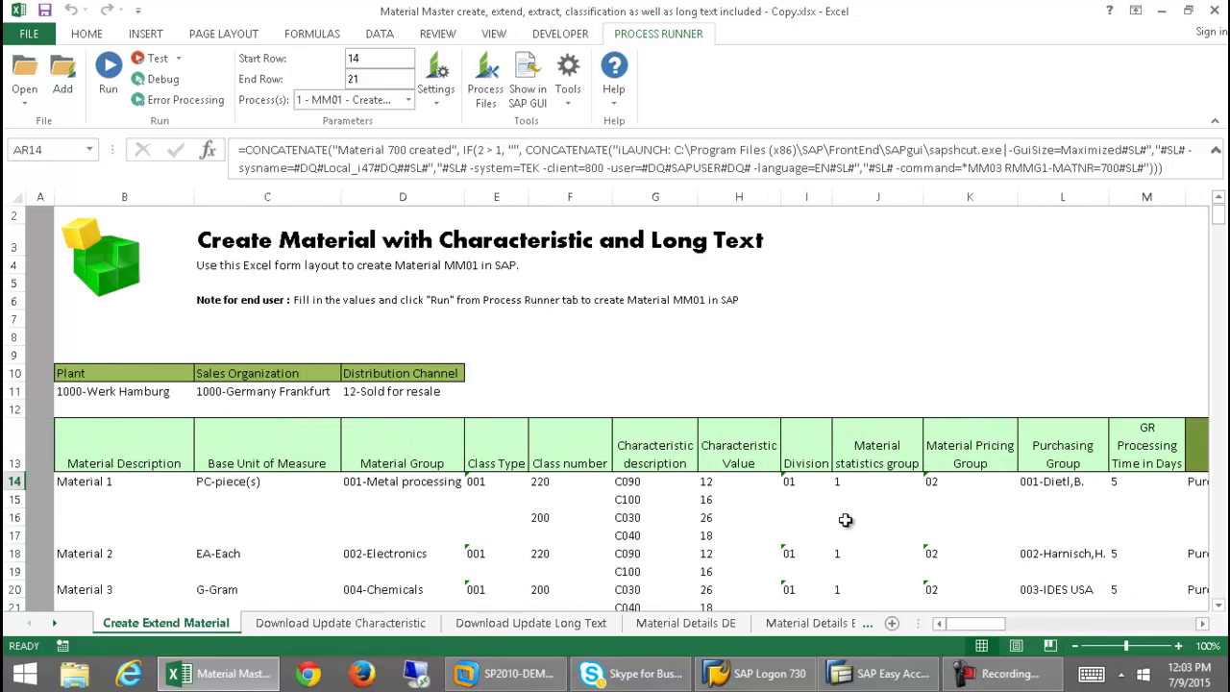
{"action": "left_click", "coordinate": [526, 101]}
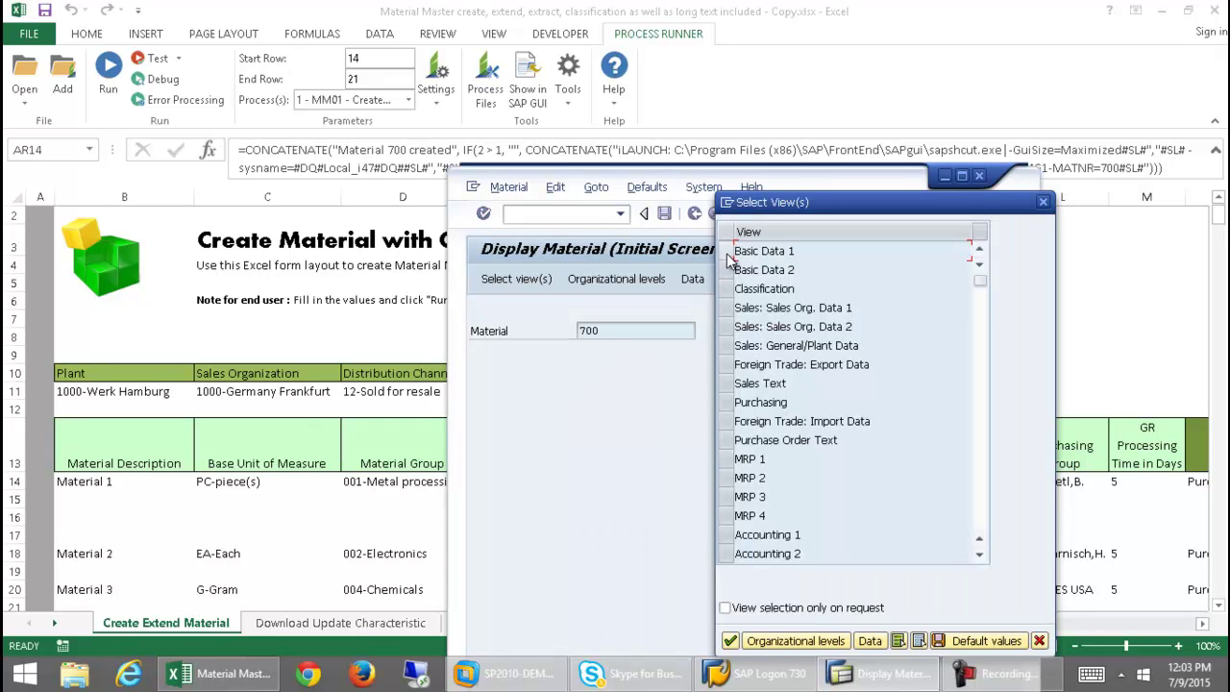
{"action": "left_click", "coordinate": [727, 251]}
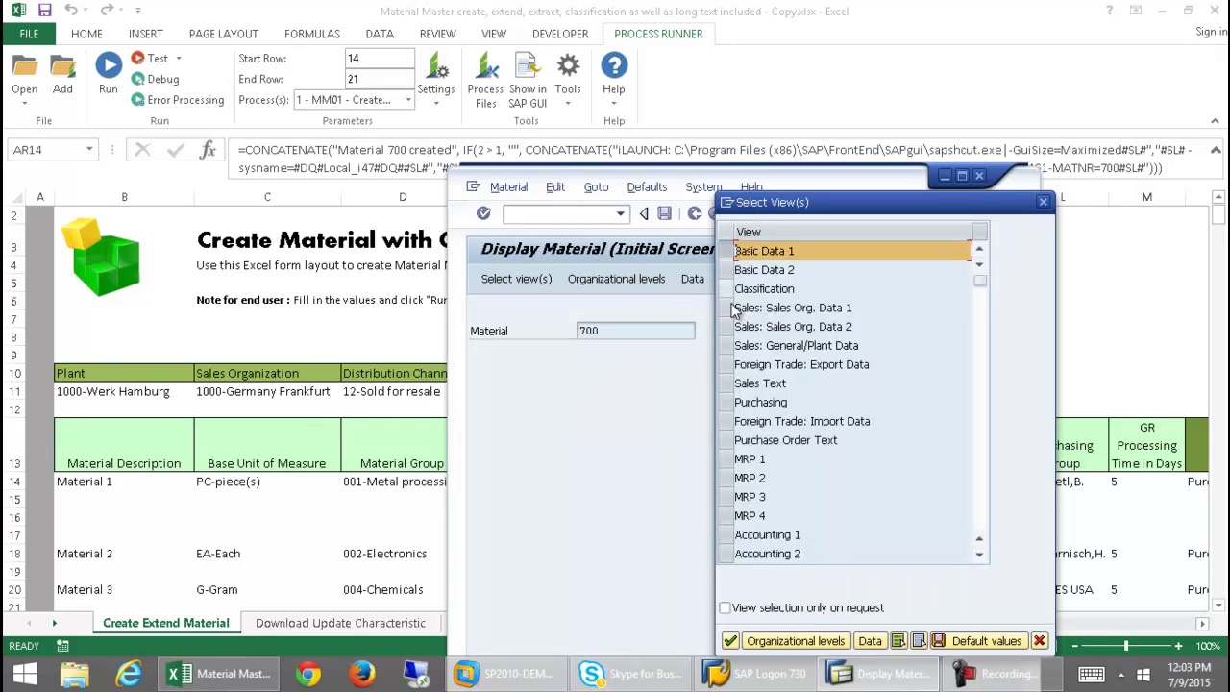
{"action": "left_click", "coordinate": [730, 640]}
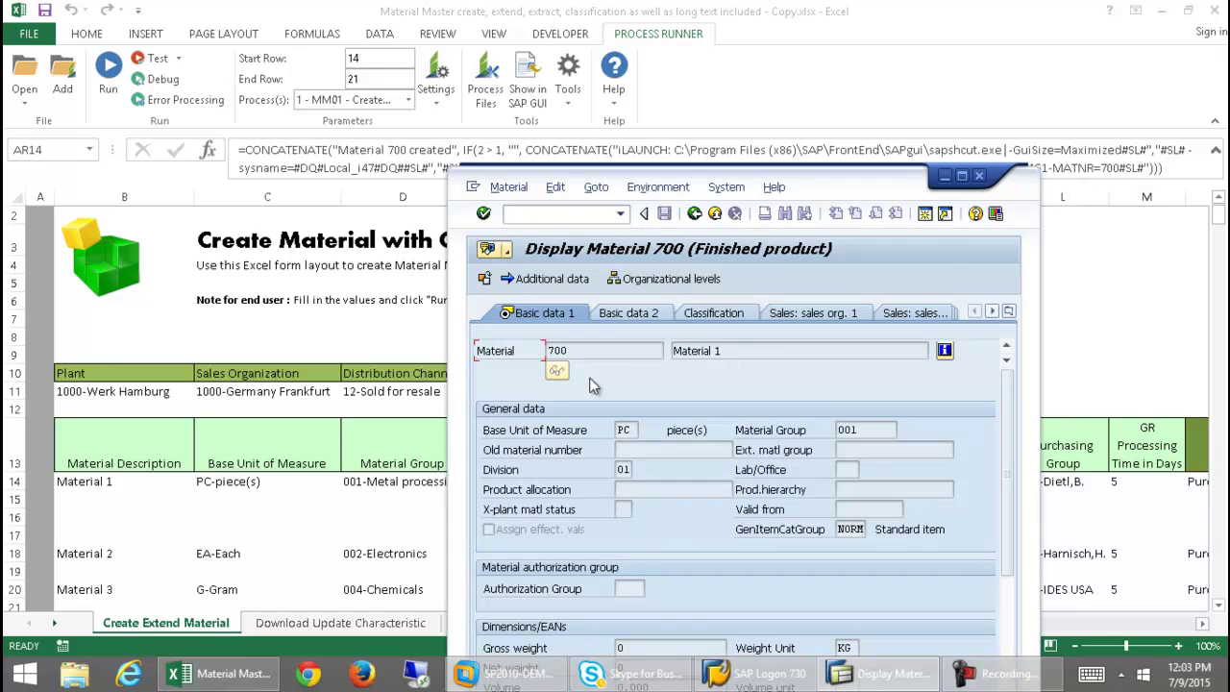
{"action": "left_click_drag", "start_coordinate": [882, 186], "coordinate": [950, 103]}
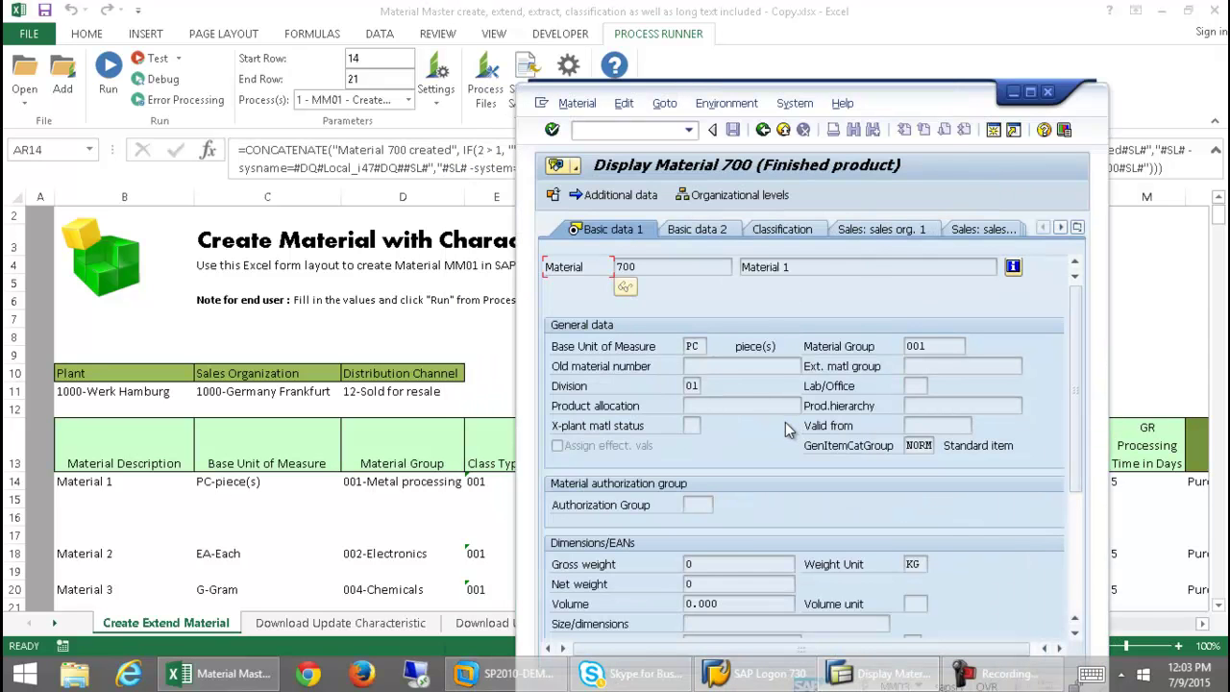
{"action": "left_click", "coordinate": [783, 131]}
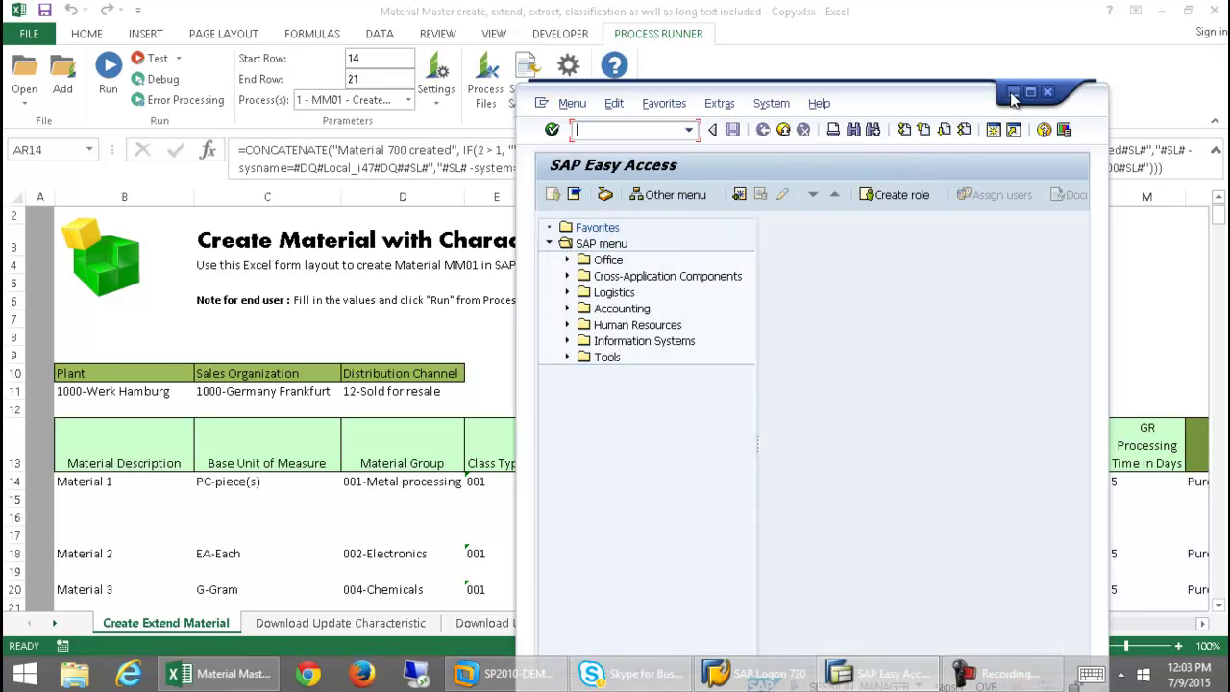
{"action": "left_click", "coordinate": [1012, 94]}
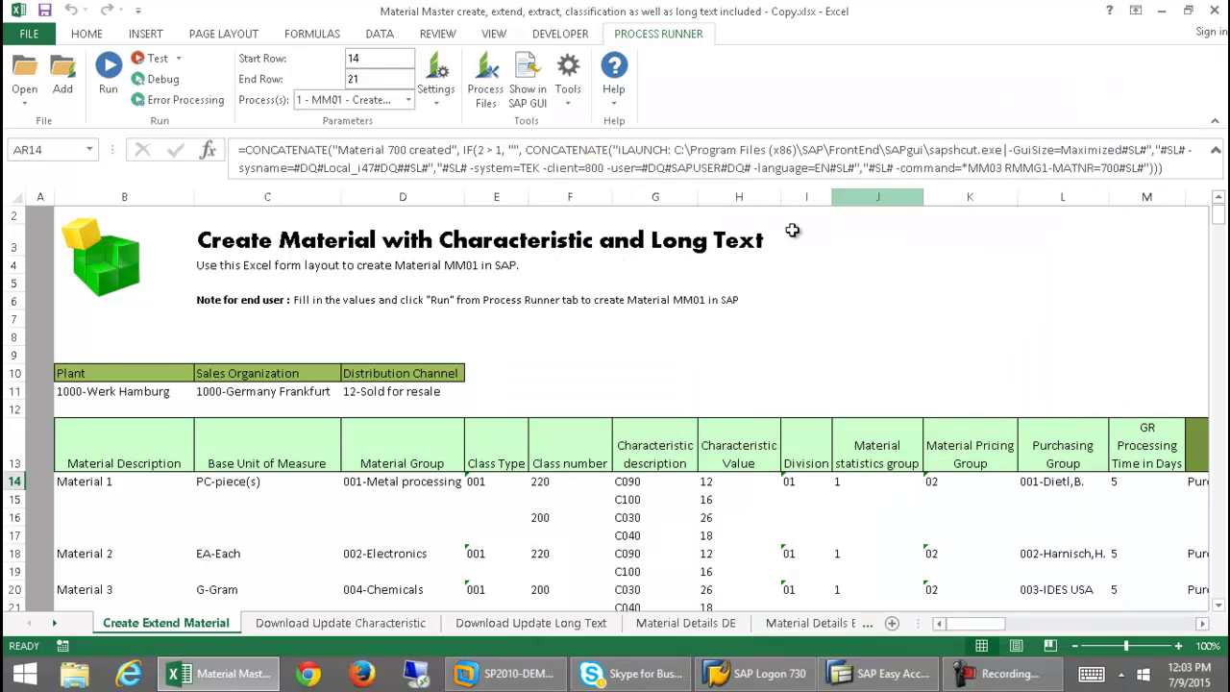
Change the plant in cell B11 to 2000-Heathrow / Hayes.
{"action": "left_click", "coordinate": [169, 391]}
{"action": "left_click", "coordinate": [203, 392]}
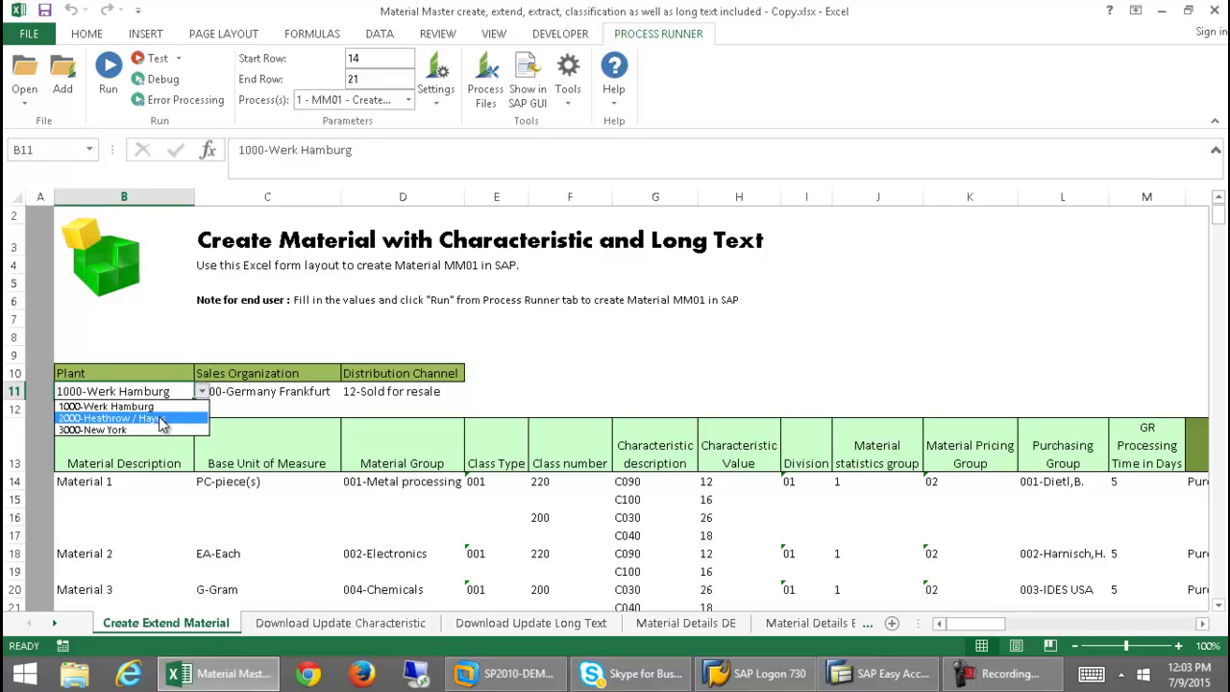
{"action": "left_click", "coordinate": [165, 418]}
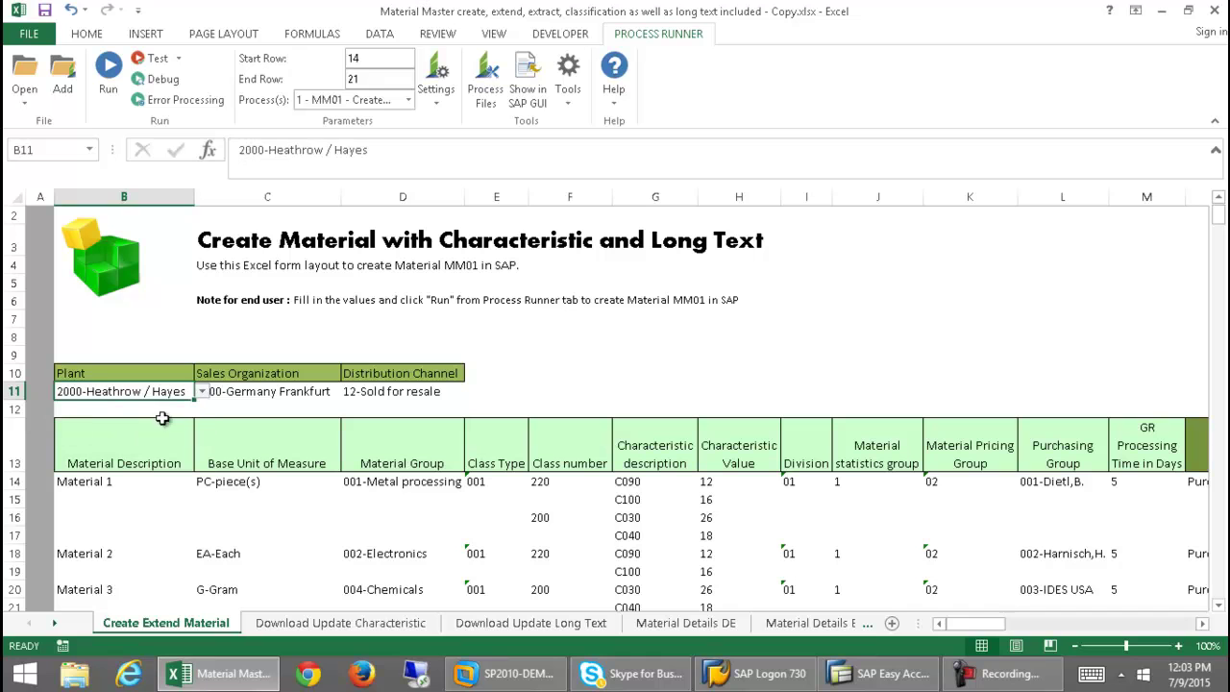
Run the process 2 - MM01 - Extend Material to Different Plant for the listed materials.
{"action": "left_click", "coordinate": [410, 100]}
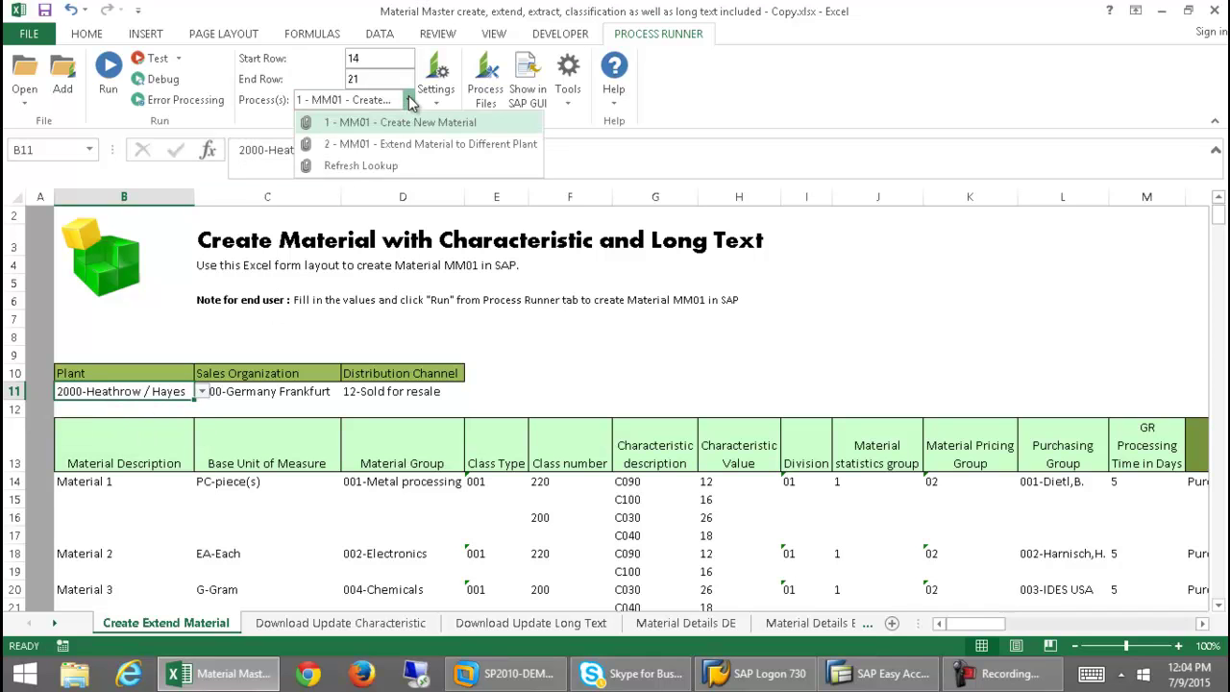
{"action": "left_click", "coordinate": [444, 146]}
{"action": "left_click", "coordinate": [109, 77]}
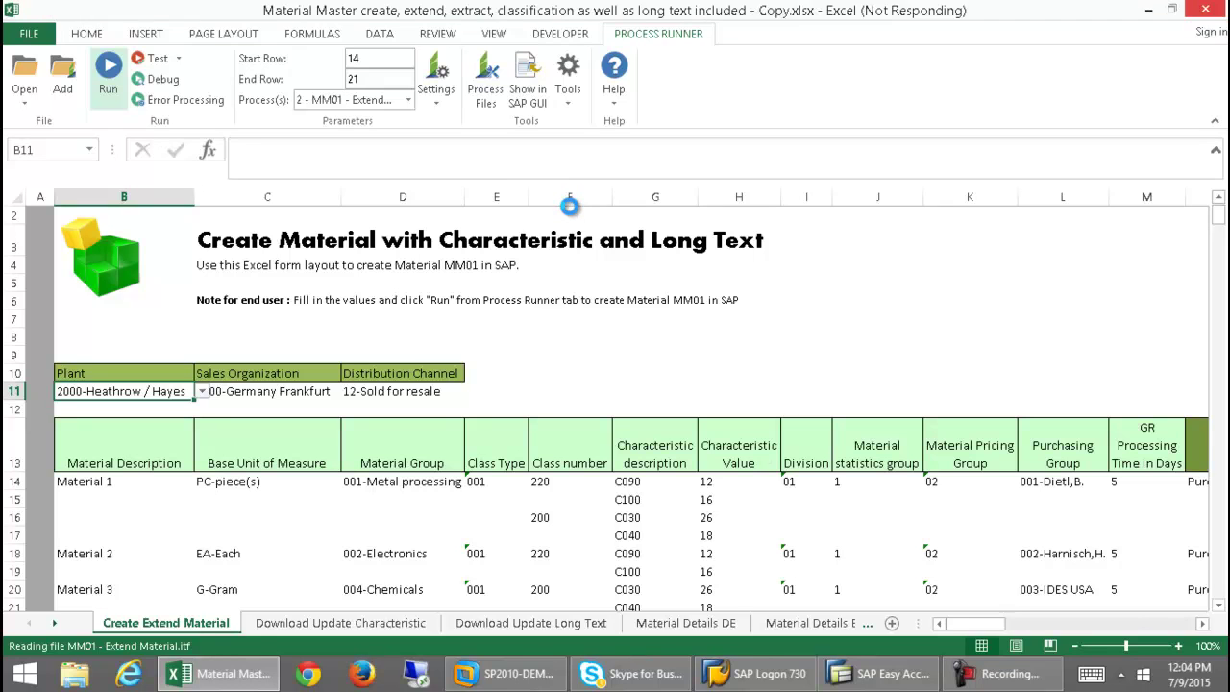
{"action": "left_click", "coordinate": [719, 246]}
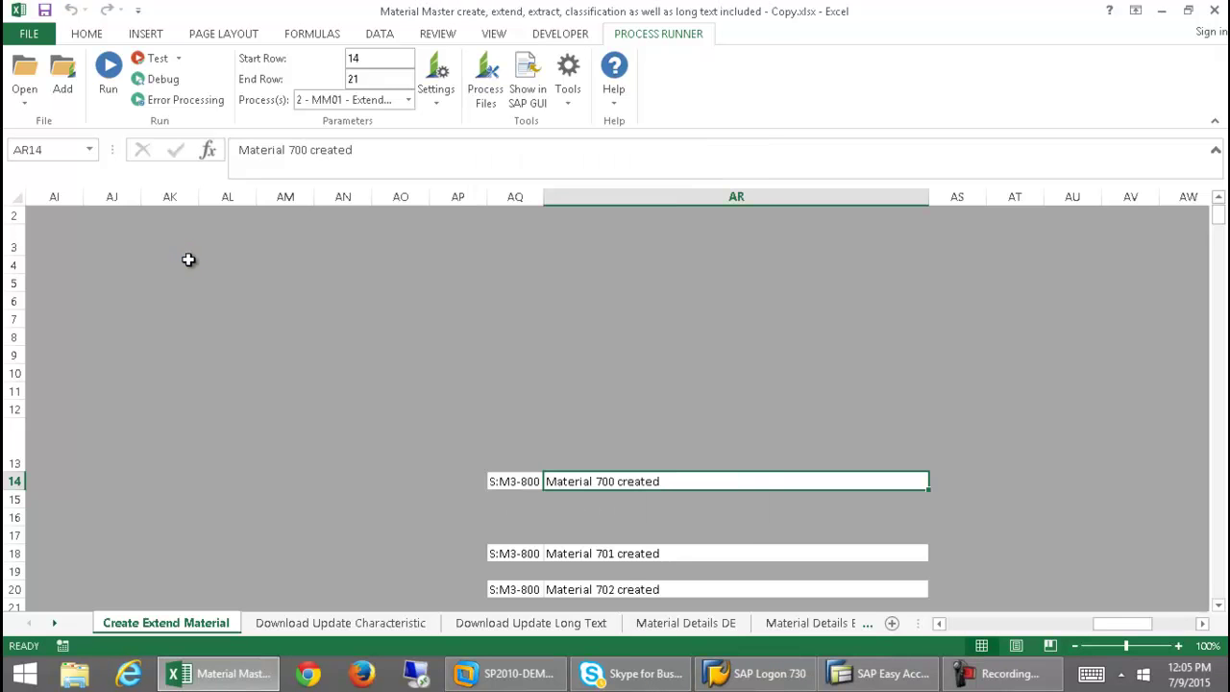
Switch to the SAP Easy Access session, start transaction MM03 and bring up the view selection for material 700.
{"action": "left_click_drag", "start_coordinate": [1111, 628], "coordinate": [954, 615]}
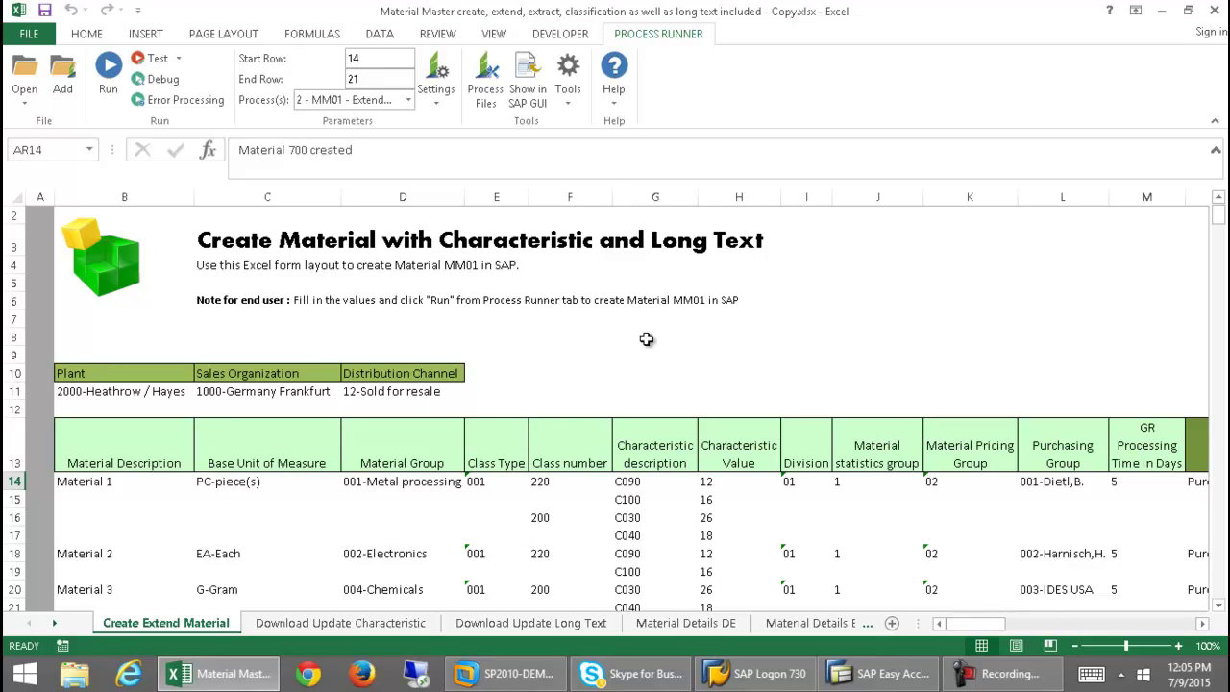
{"action": "left_click", "coordinate": [878, 677]}
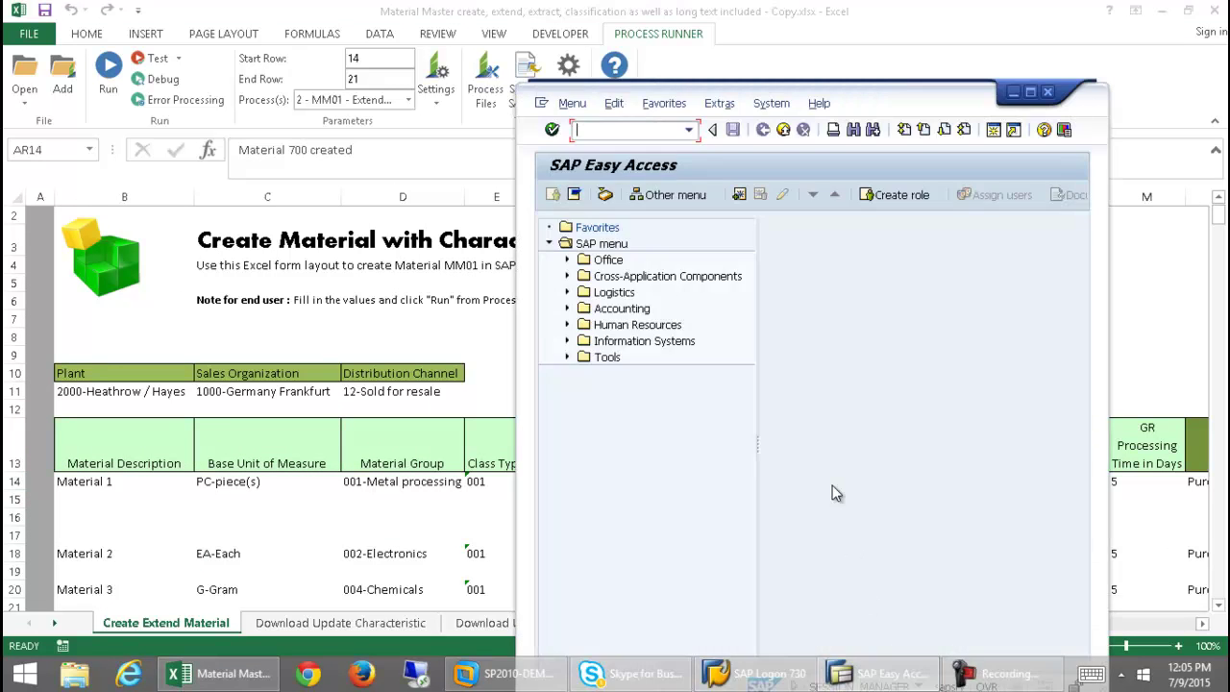
{"action": "type", "text": "MM03"}
{"action": "left_click", "coordinate": [552, 132]}
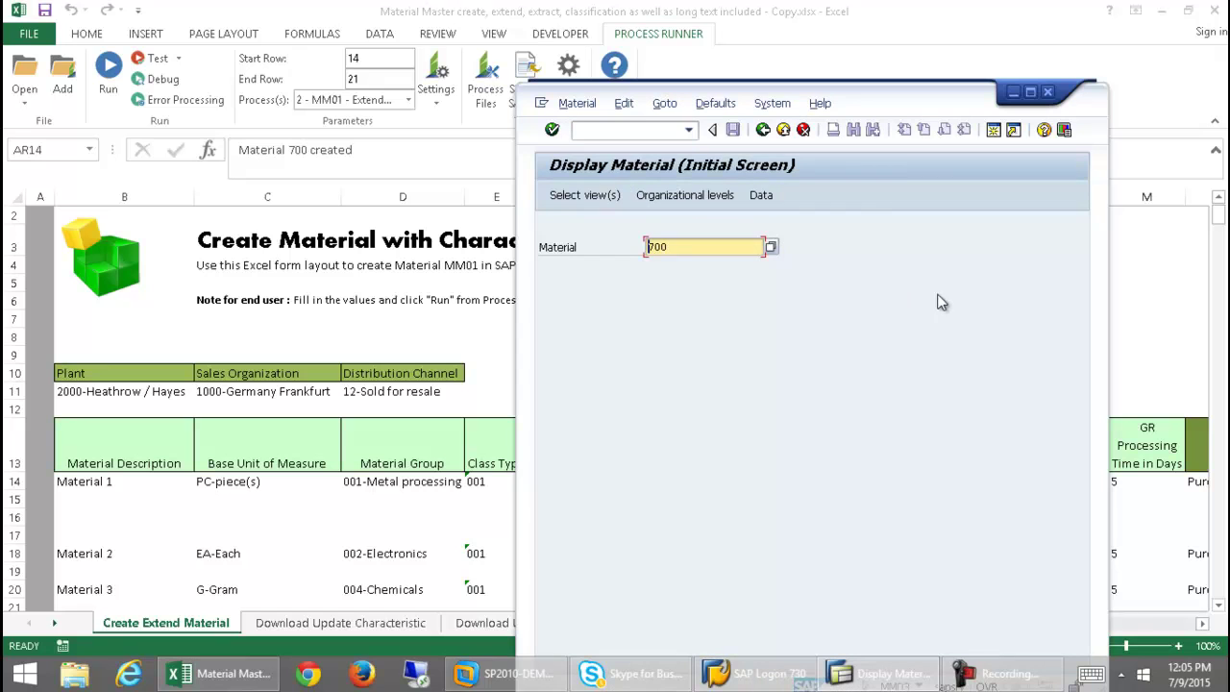
{"action": "left_click", "coordinate": [552, 130]}
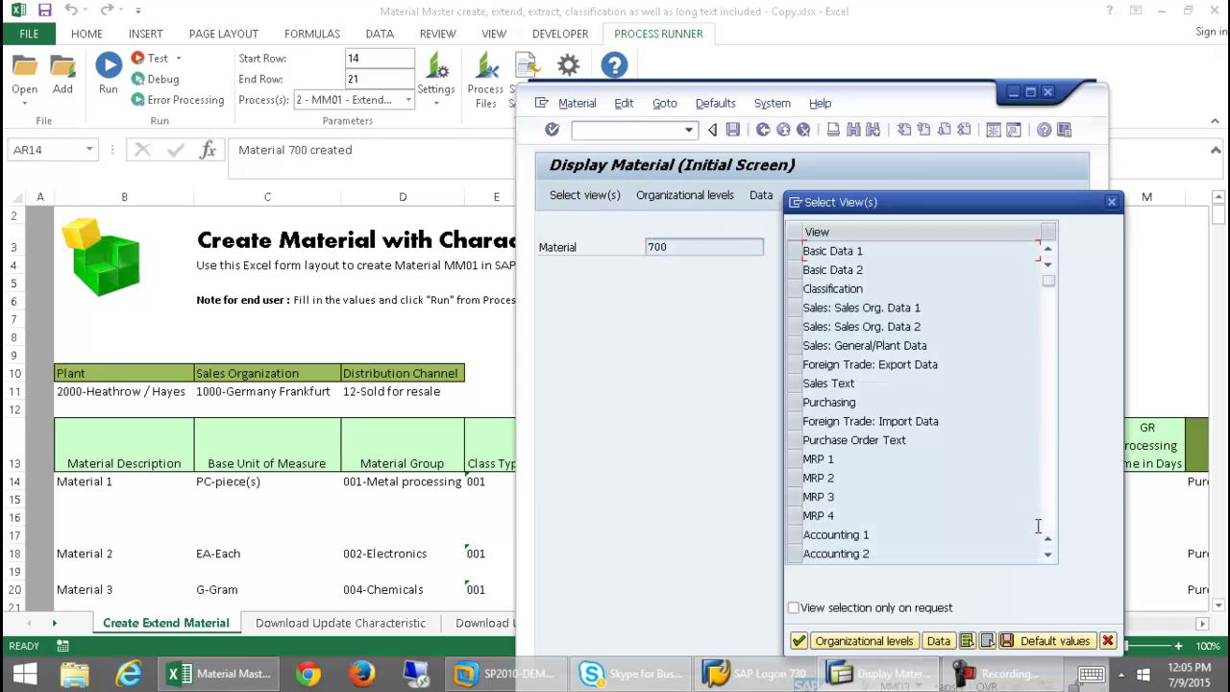
Select the Plant Stock view for material 700 and list the possible plants for its organizational level.
{"action": "left_click", "coordinate": [1048, 554]}
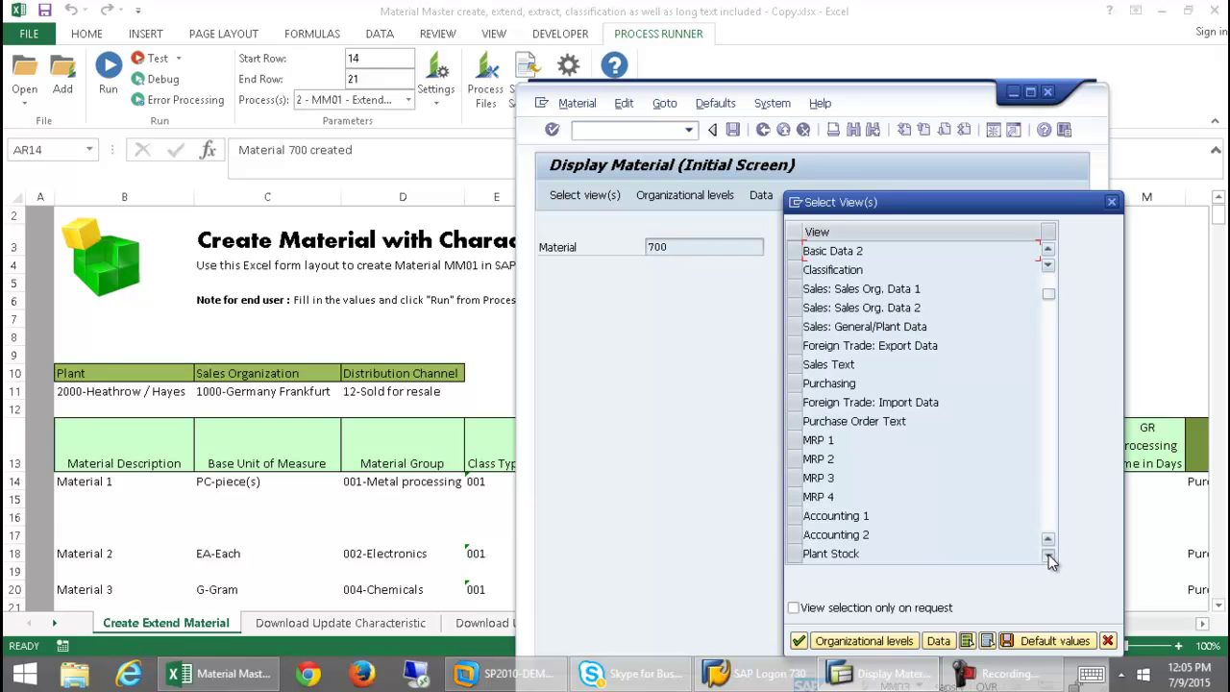
{"action": "left_click", "coordinate": [1048, 554]}
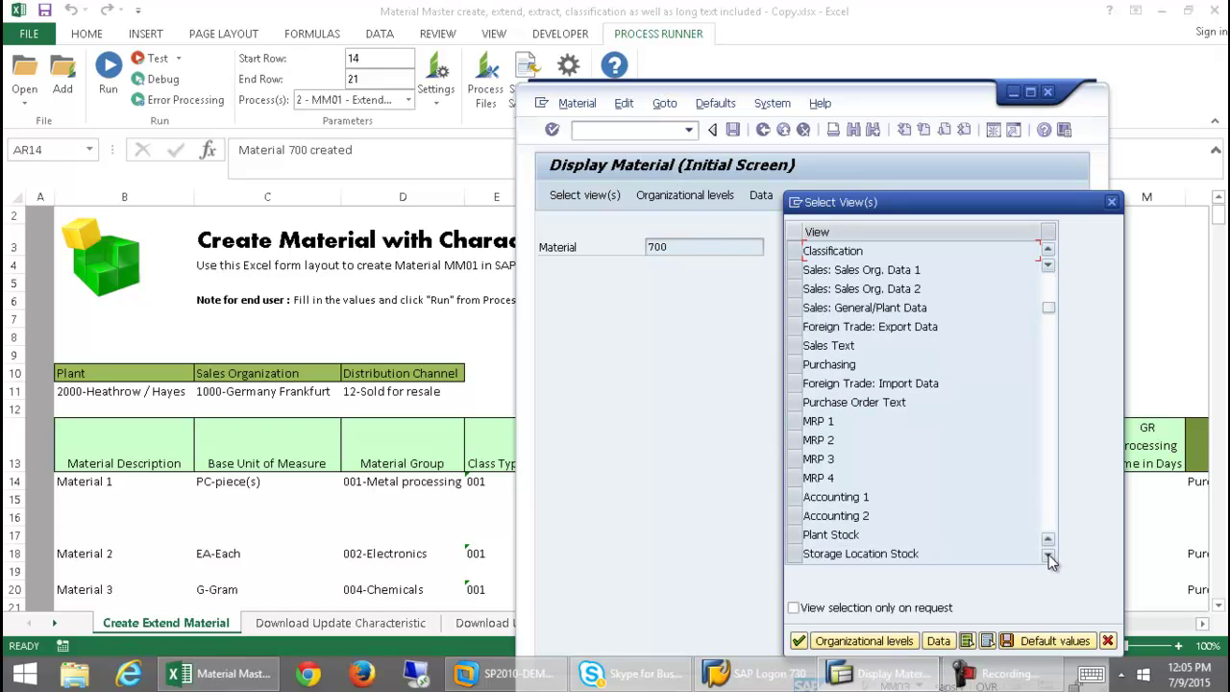
{"action": "left_click", "coordinate": [795, 535]}
{"action": "left_click", "coordinate": [818, 640]}
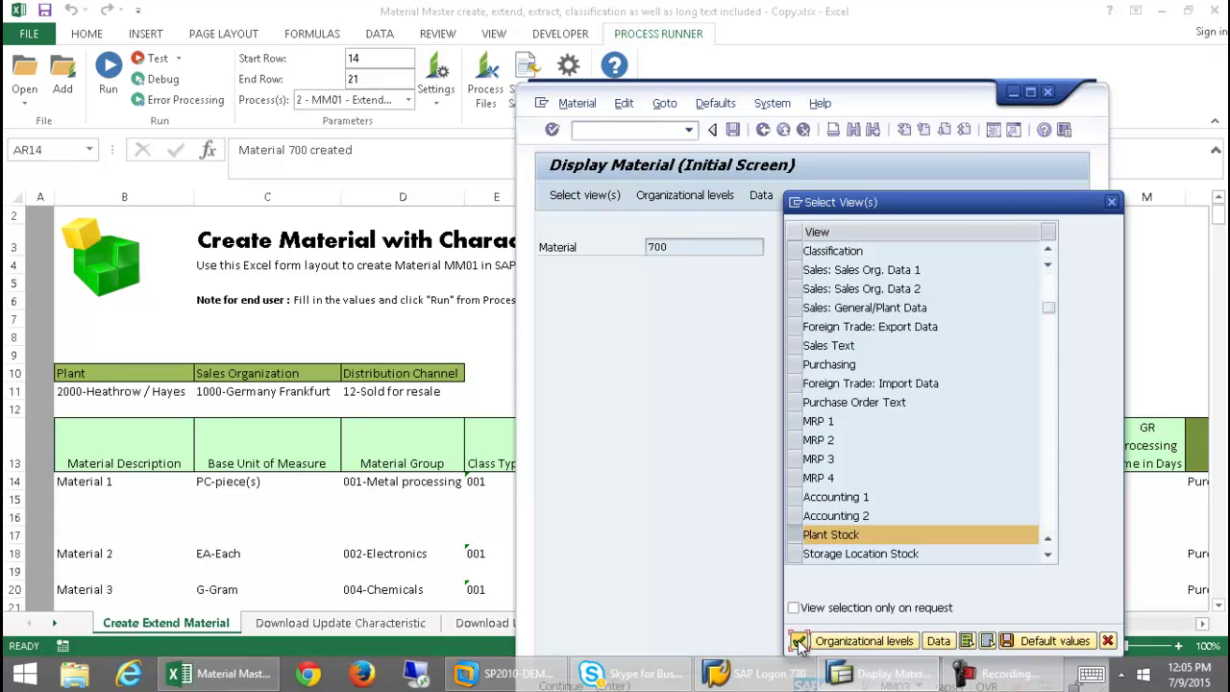
{"action": "left_click", "coordinate": [832, 296]}
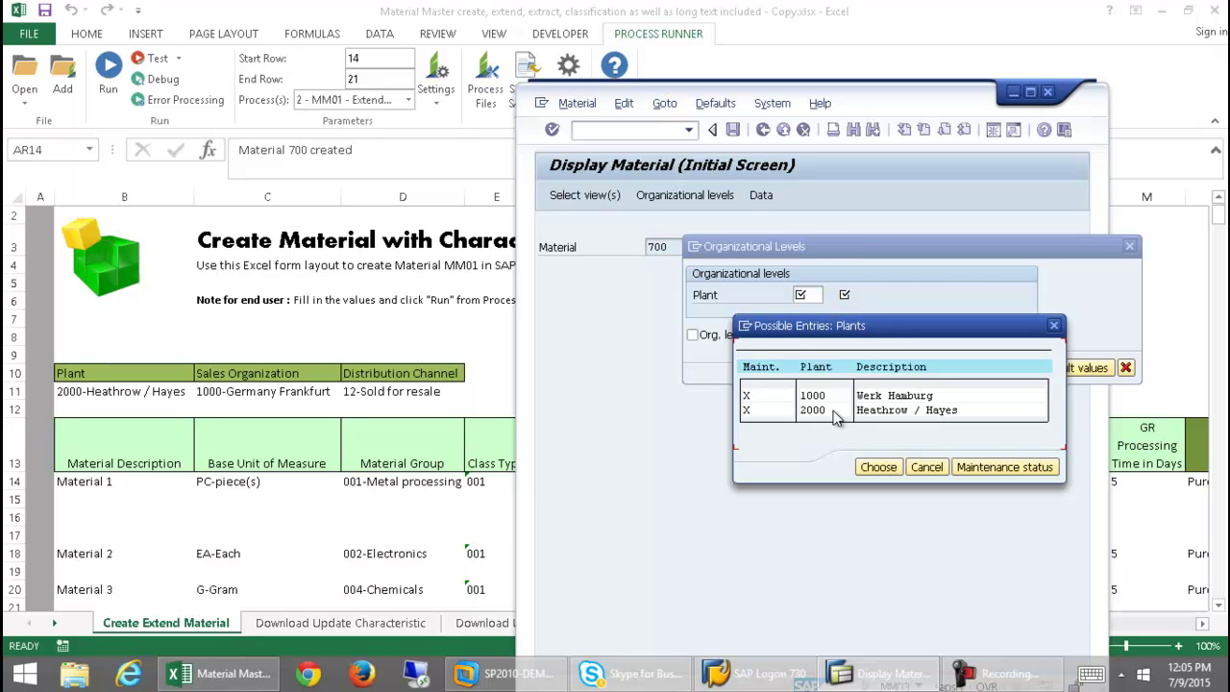
Cancel the plant list and the Organizational Levels dialog, and decline logging off when closing the SAP session.
{"action": "left_click", "coordinate": [923, 467]}
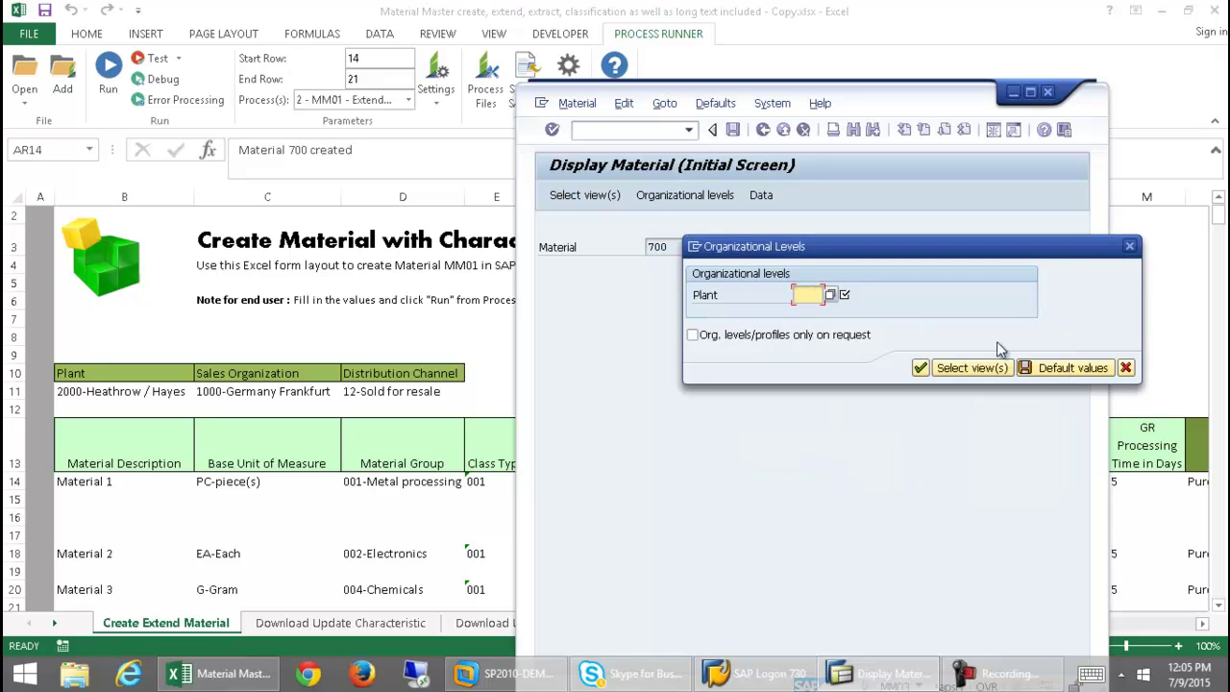
{"action": "left_click", "coordinate": [1128, 246]}
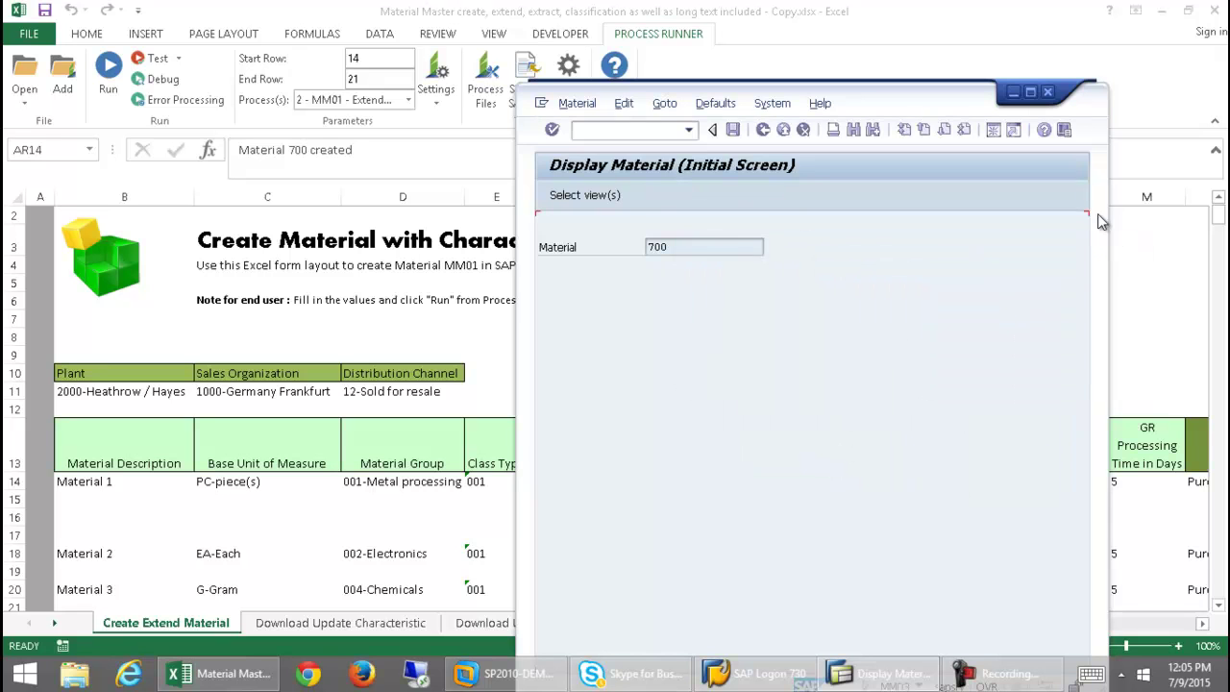
{"action": "left_click", "coordinate": [1048, 92]}
{"action": "left_click", "coordinate": [780, 414]}
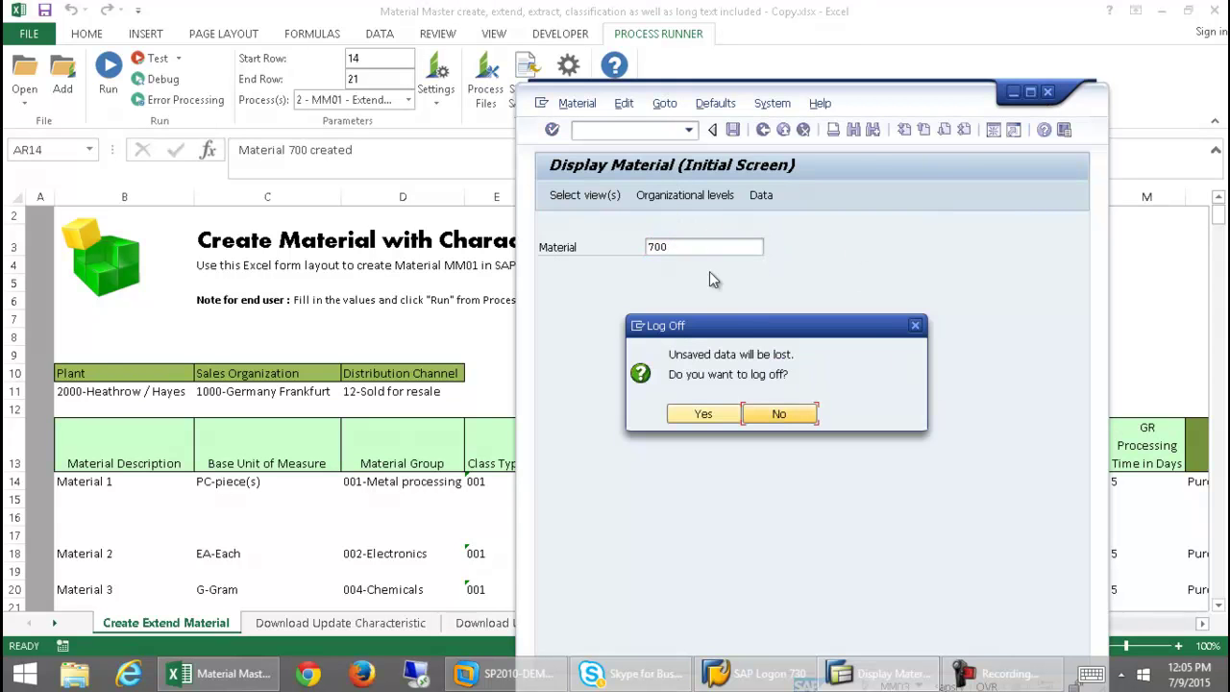
Confirm logging off the SAP session and open the Download Update Characteristic sheet at the first material, 700.
{"action": "left_click", "coordinate": [724, 415]}
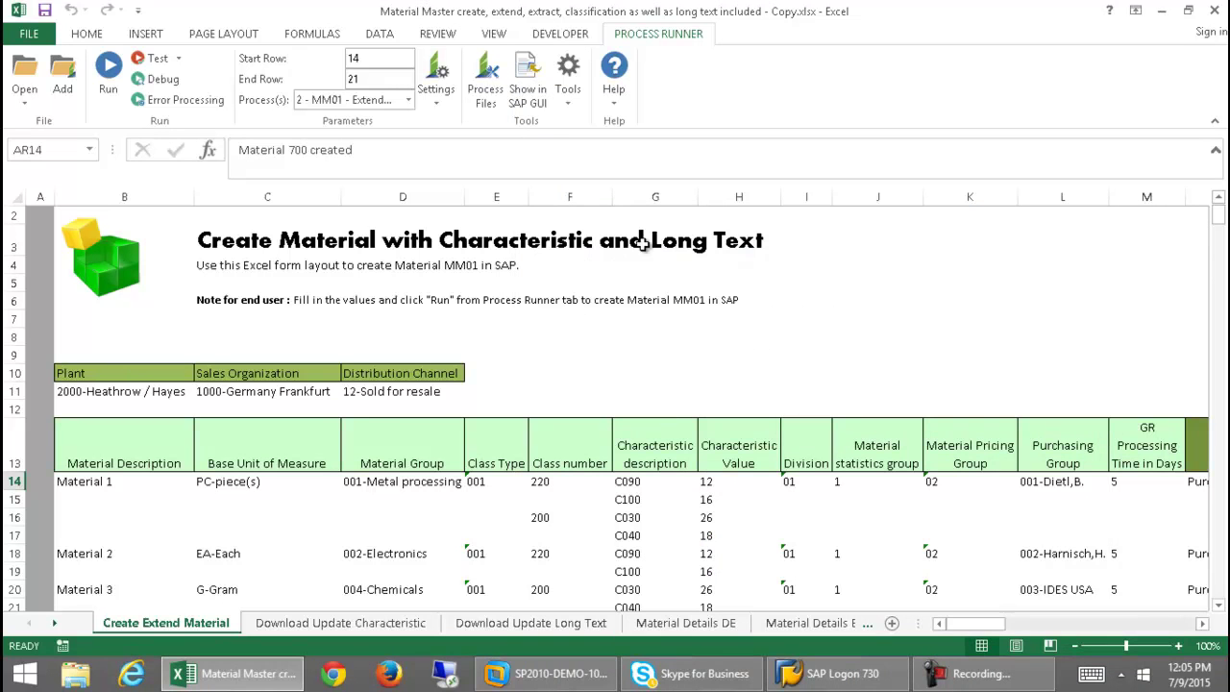
{"action": "left_click", "coordinate": [374, 623]}
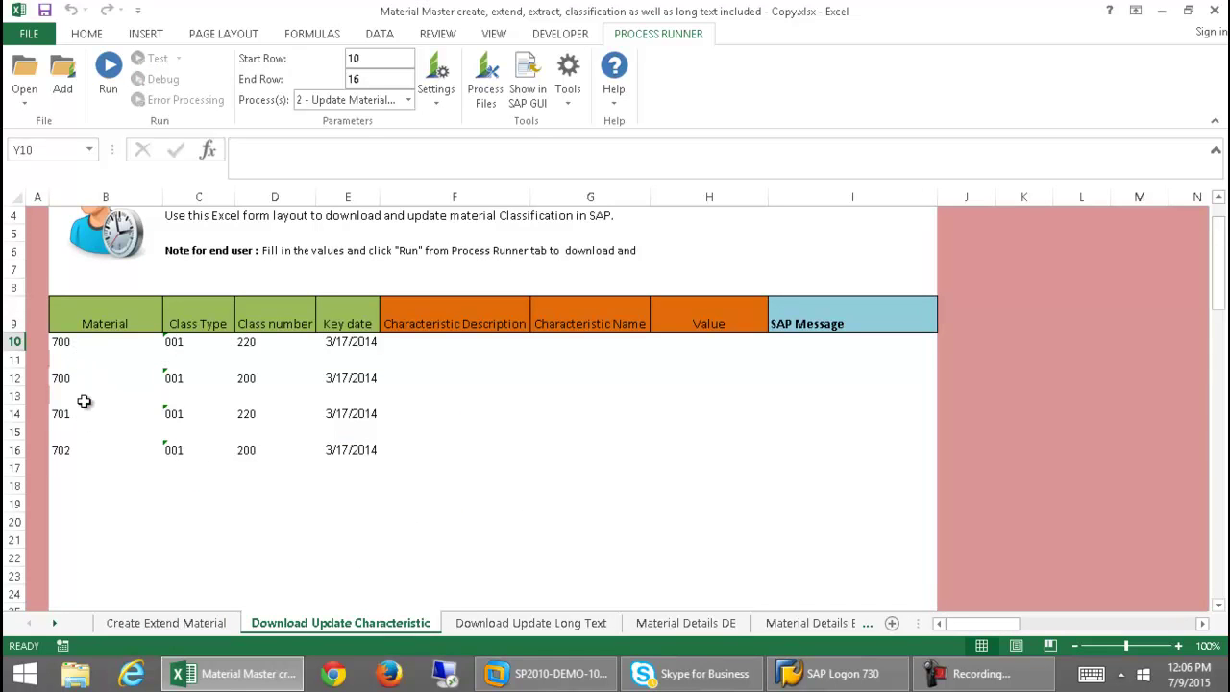
{"action": "left_click", "coordinate": [66, 342]}
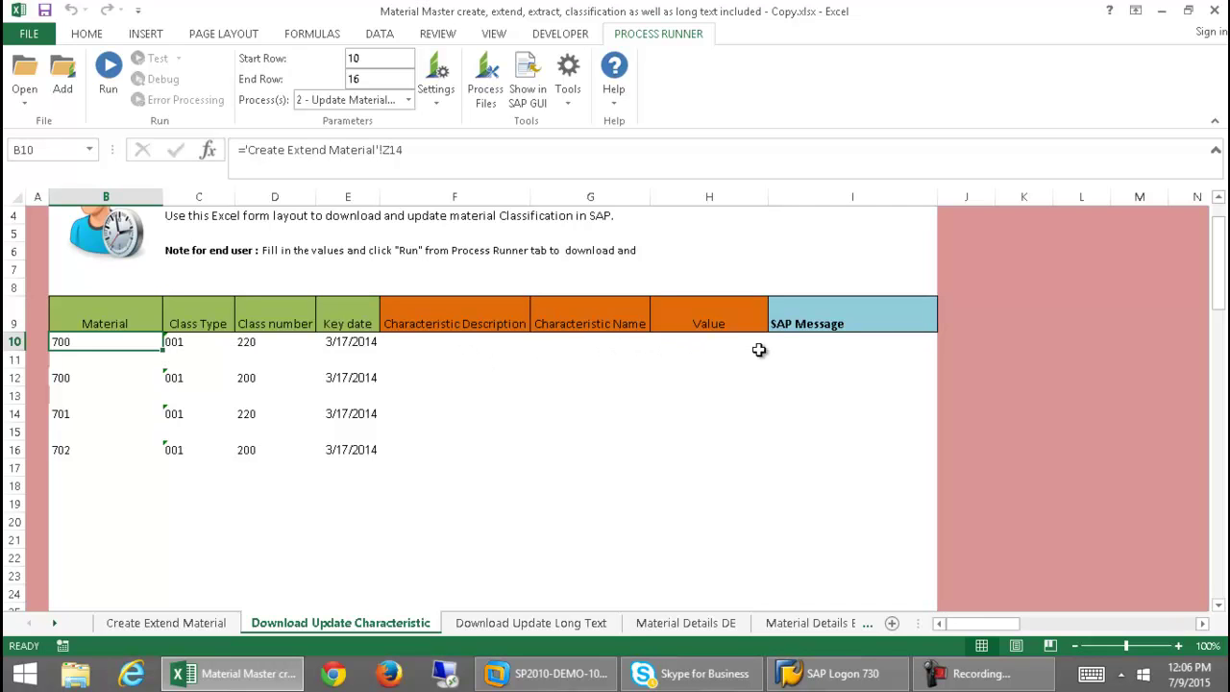
Run the process 1 - Download Material Characteristic for rows 10 to 20 with the remembered SAP logon data.
{"action": "left_click", "coordinate": [410, 102]}
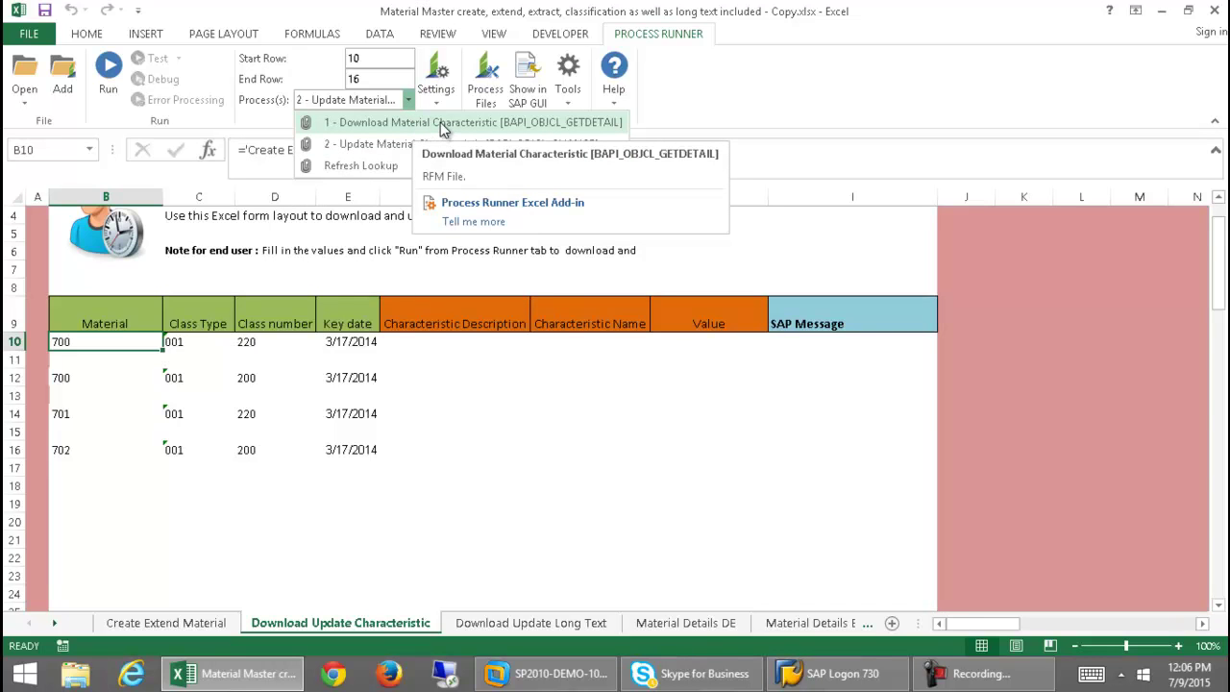
{"action": "left_click", "coordinate": [440, 122]}
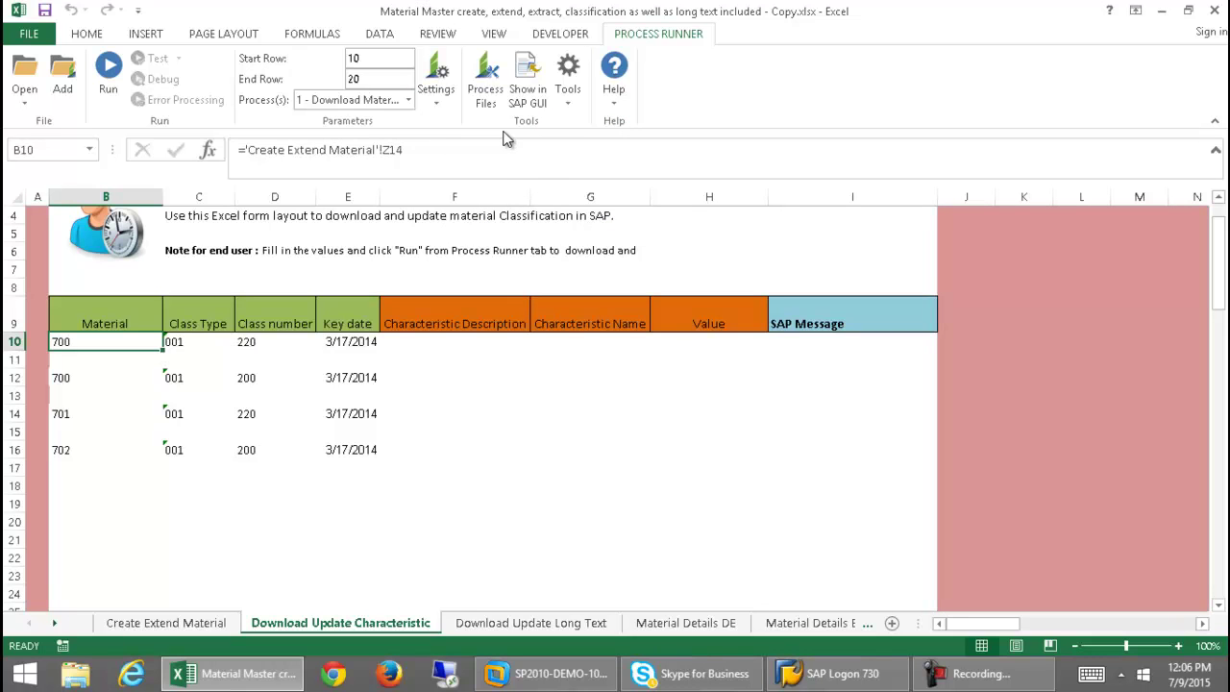
{"action": "left_click", "coordinate": [108, 67]}
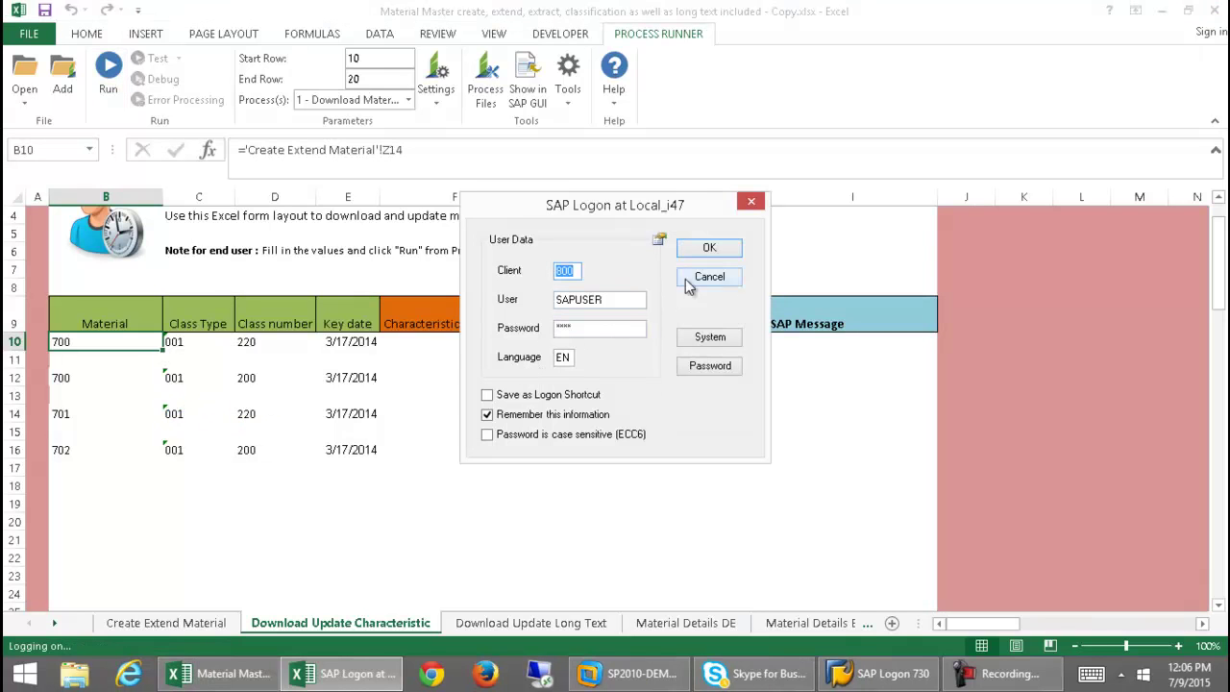
{"action": "left_click", "coordinate": [711, 251]}
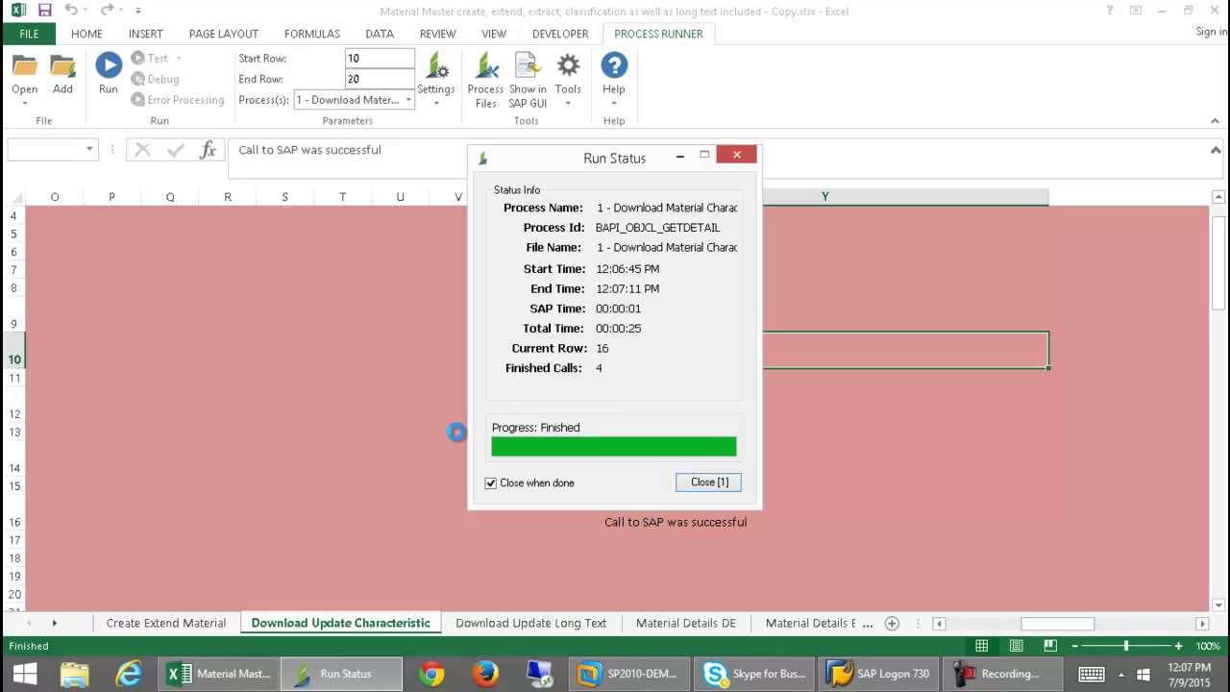
{"action": "left_click_drag", "start_coordinate": [1059, 629], "coordinate": [970, 629]}
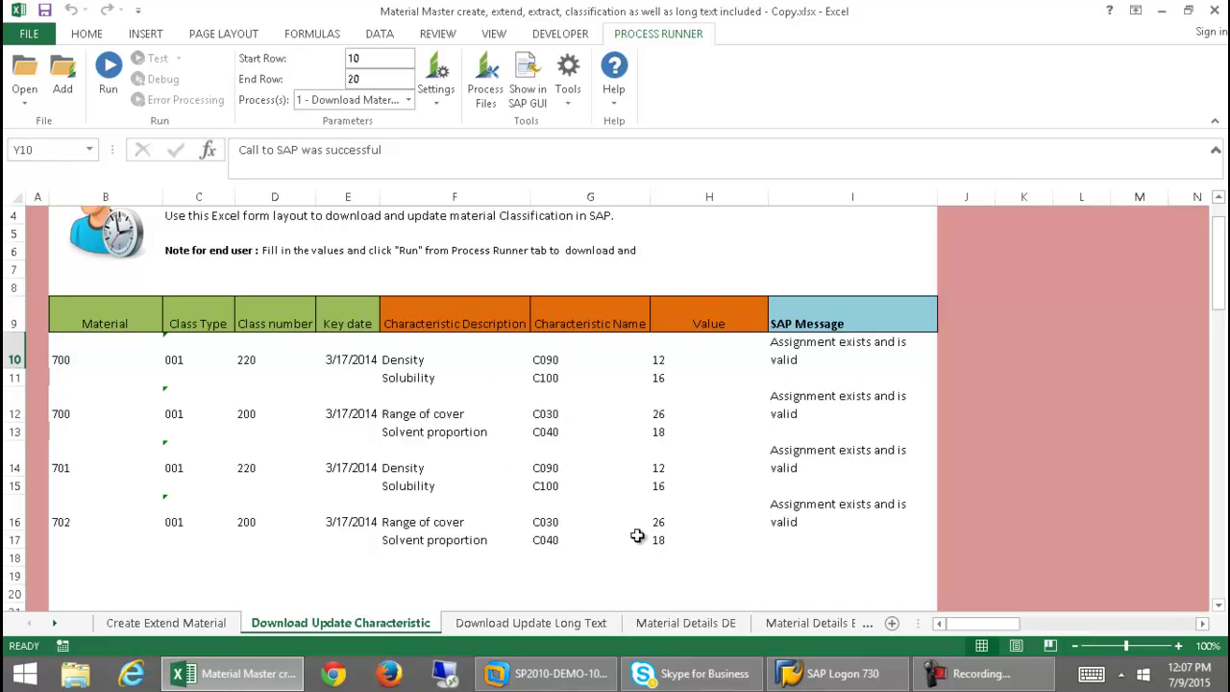
Set the first characteristic value in H10 to 10 and copy it down to H17.
{"action": "left_click", "coordinate": [669, 364]}
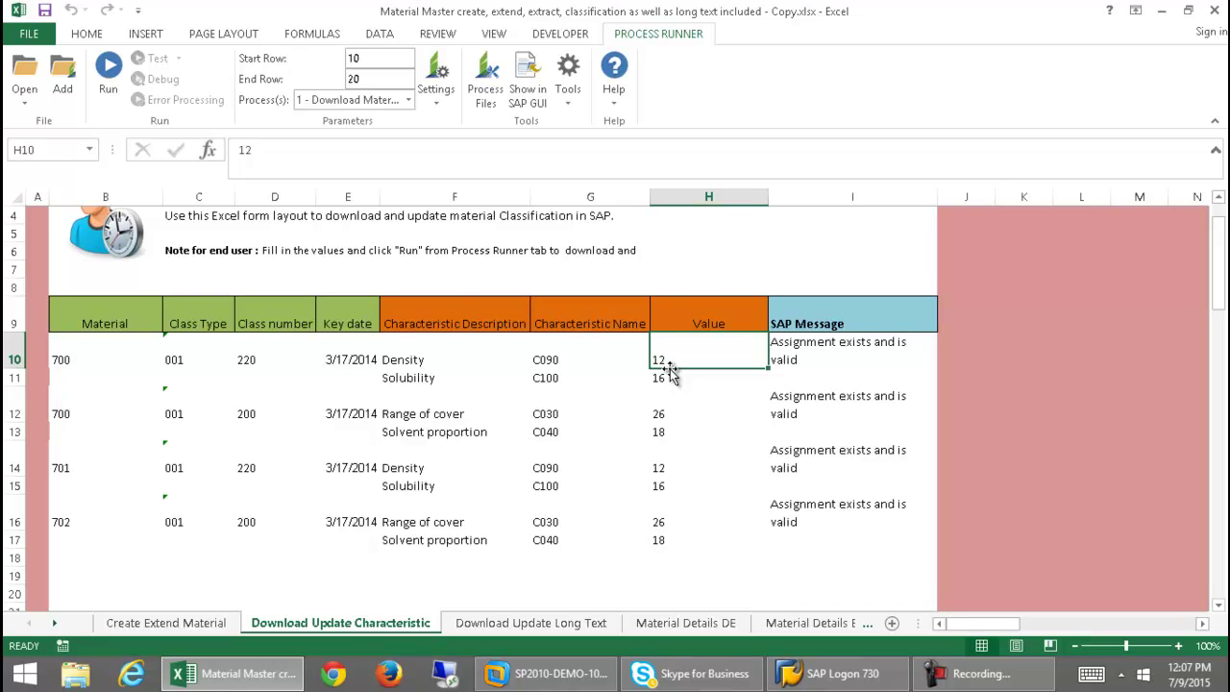
{"action": "type", "text": "10"}
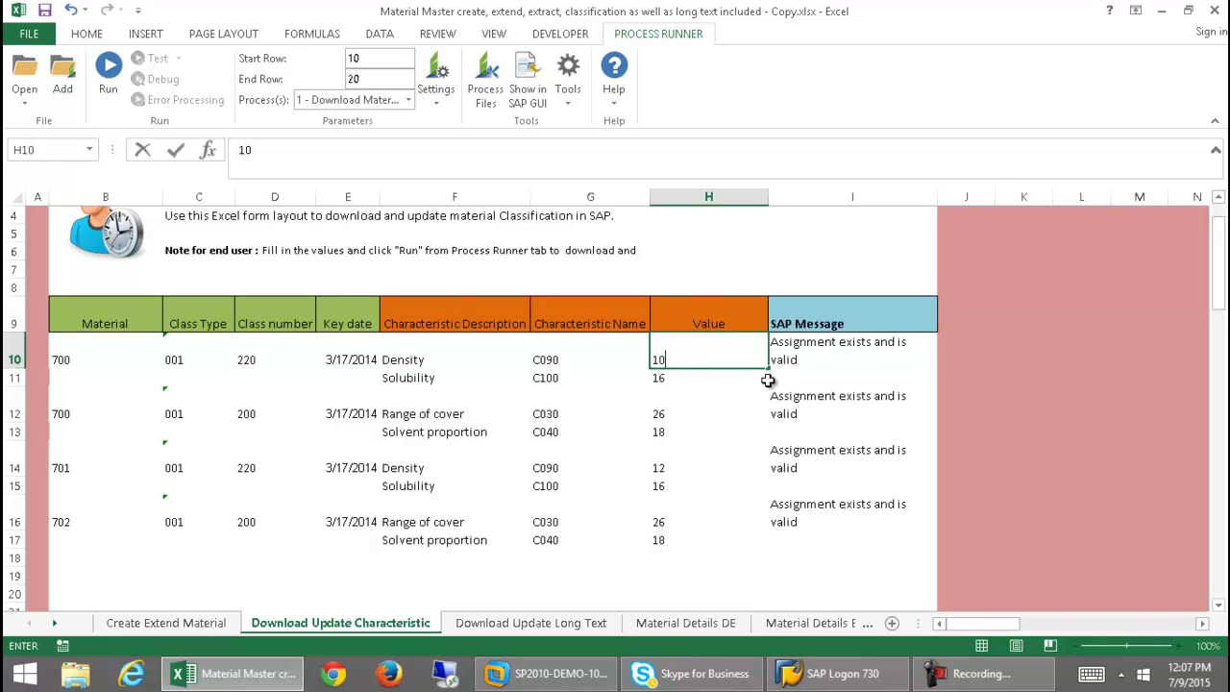
{"action": "left_click_drag", "start_coordinate": [769, 369], "coordinate": [751, 545]}
{"action": "left_click", "coordinate": [652, 573]}
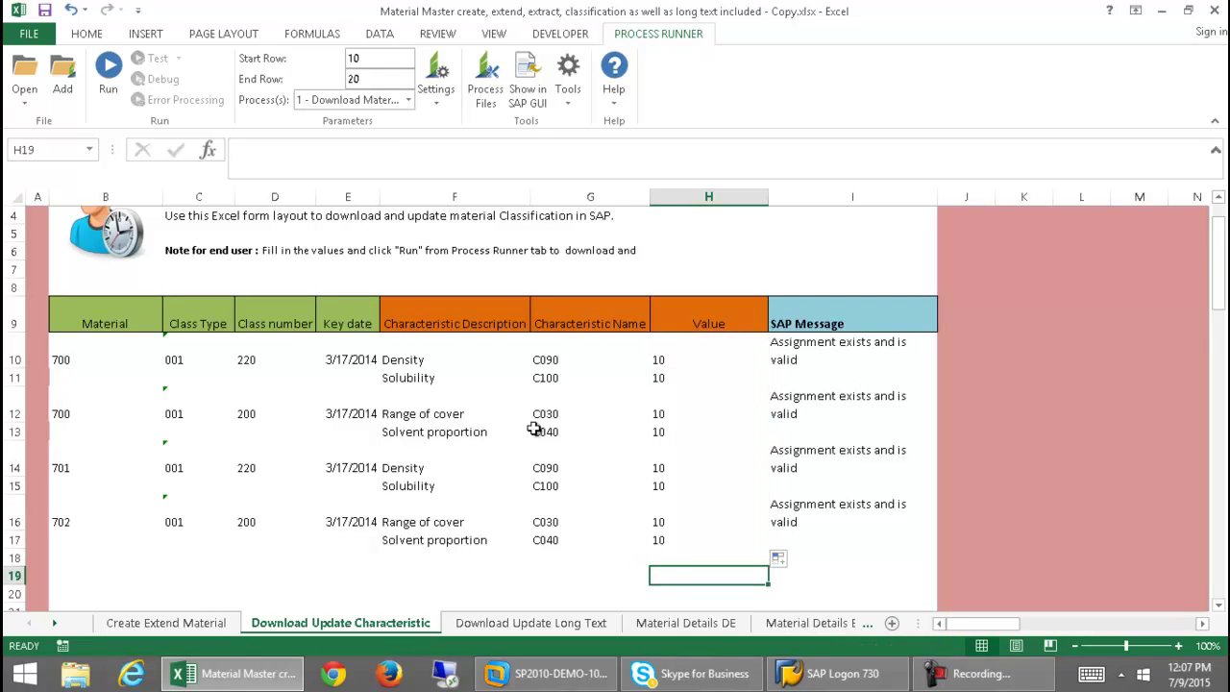
Run the process 2 - Update Material Characteristic for rows 10 to 16.
{"action": "left_click", "coordinate": [408, 100]}
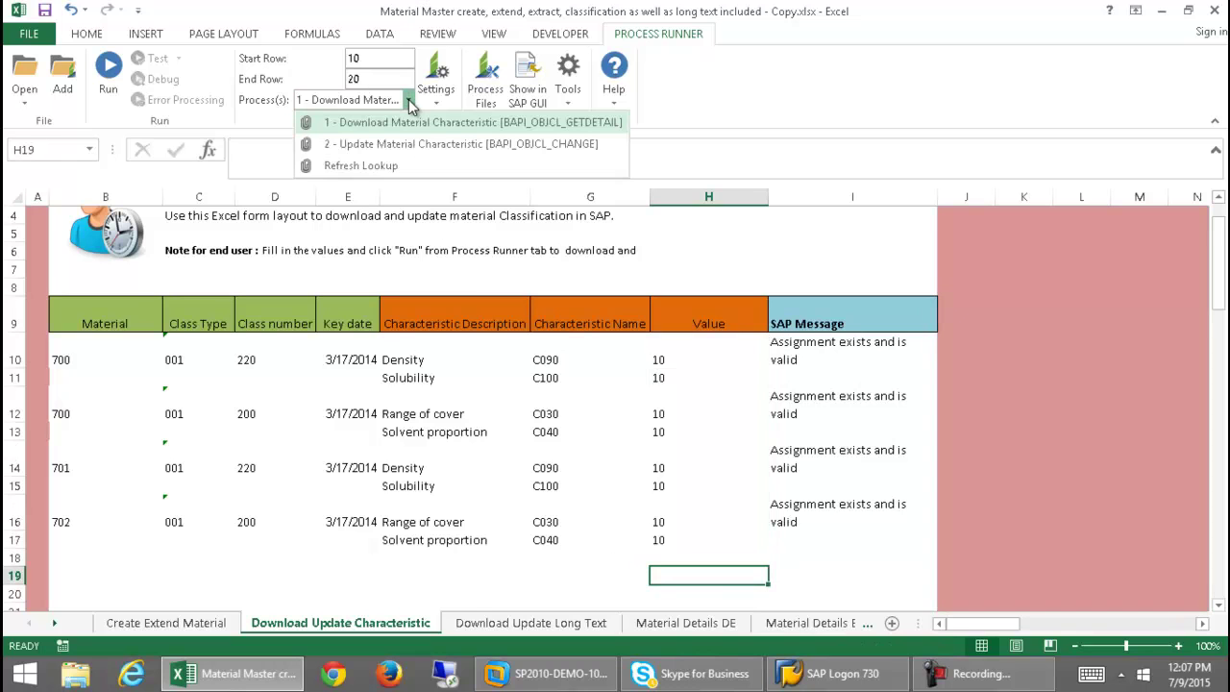
{"action": "left_click", "coordinate": [445, 147]}
{"action": "left_click", "coordinate": [103, 66]}
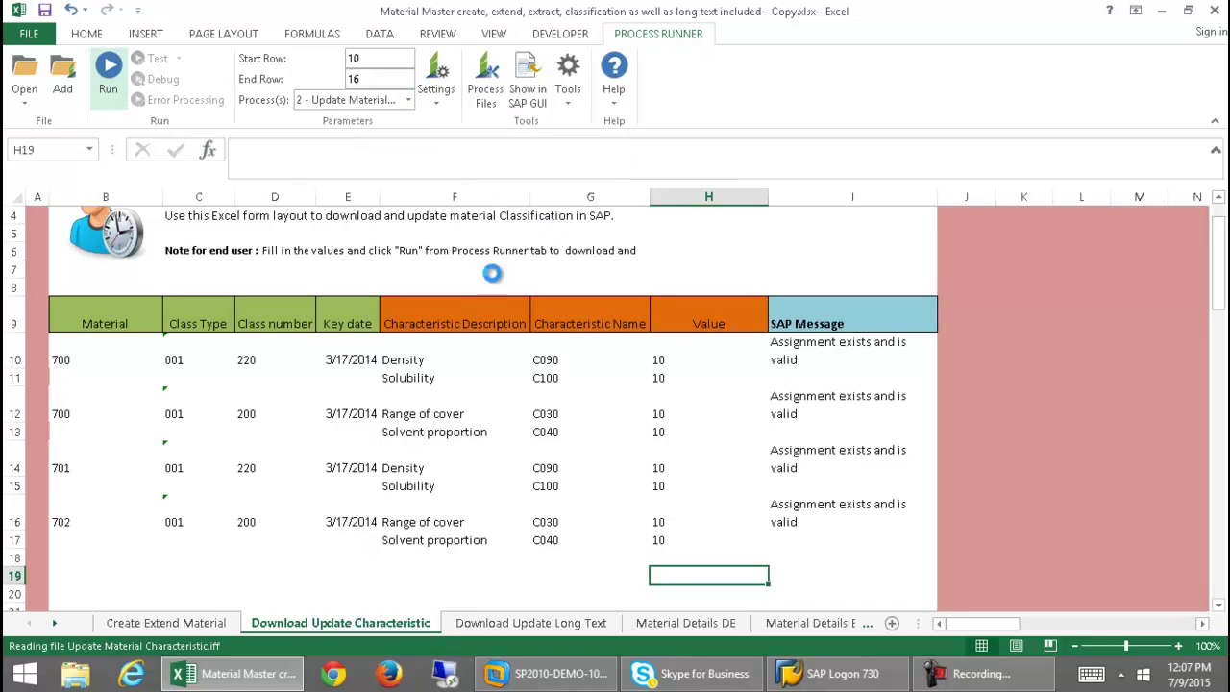
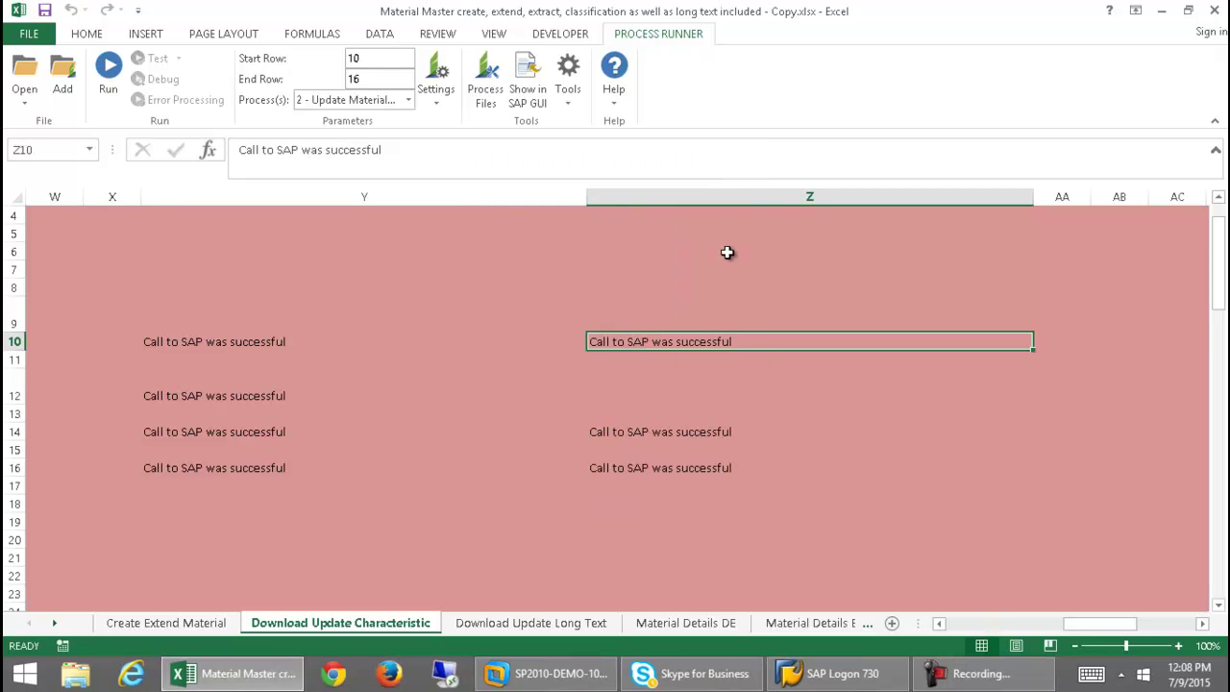
{"action": "left_click_drag", "start_coordinate": [1082, 623], "coordinate": [932, 620]}
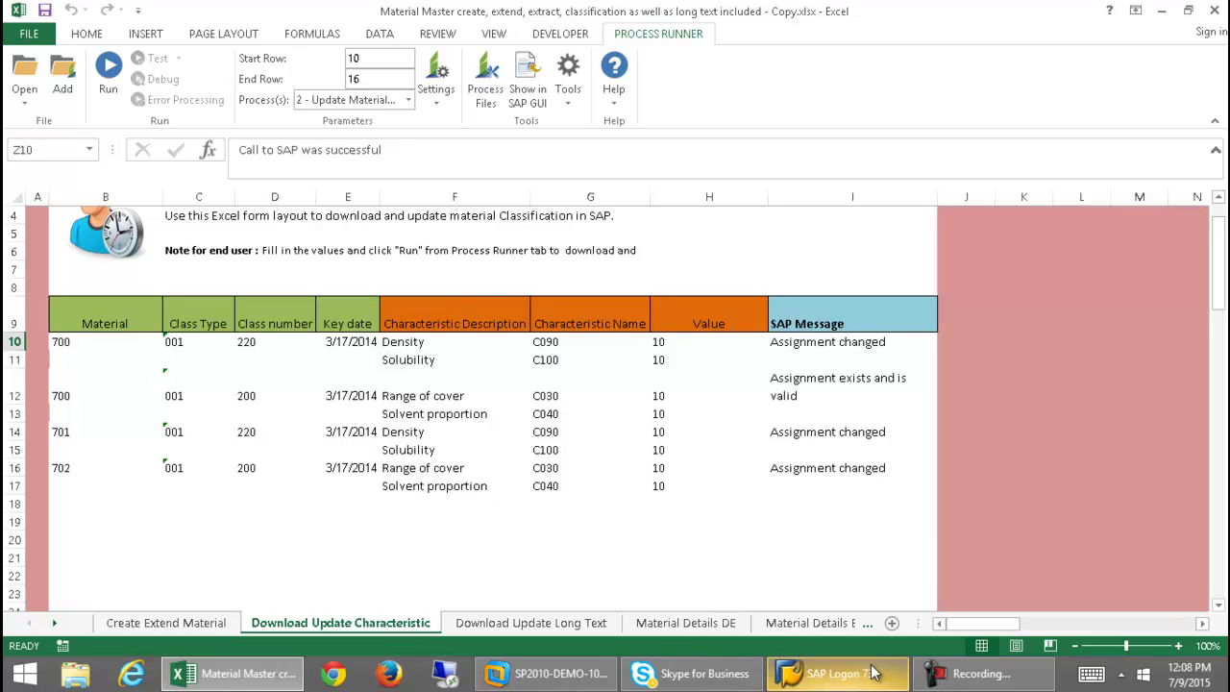
Switch to SAP Logon and log on to the Local_i47 system with the user name and account password.
{"action": "left_click", "coordinate": [823, 678]}
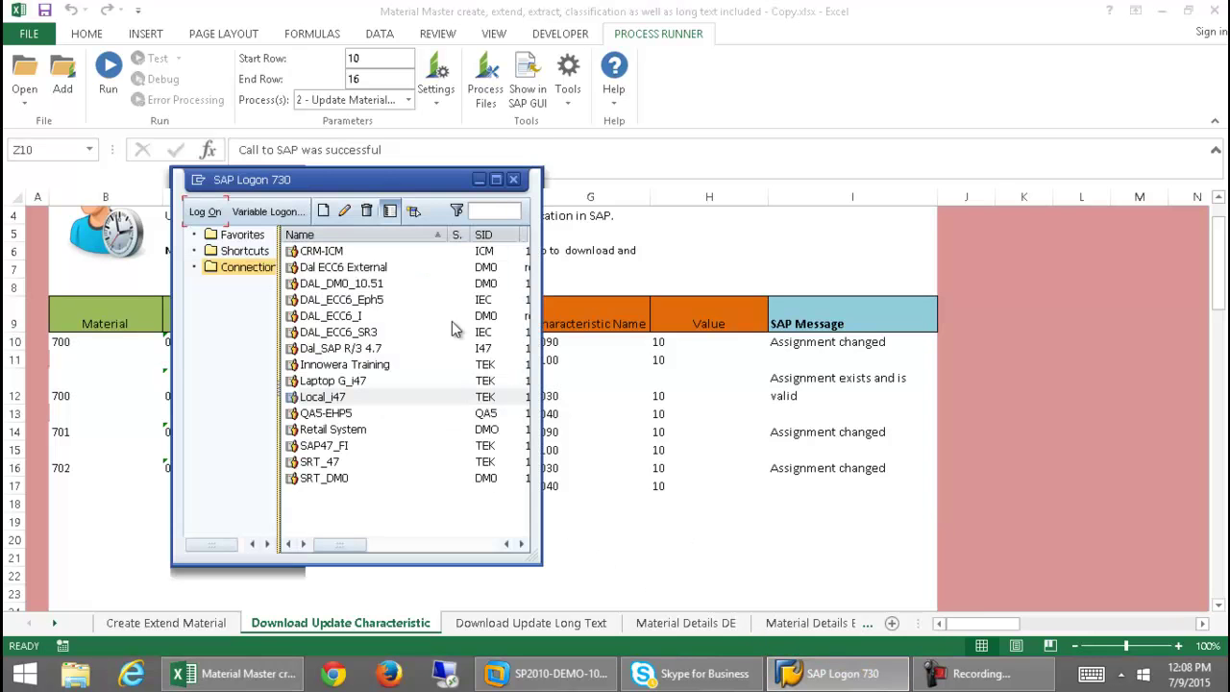
{"action": "left_click", "coordinate": [327, 397]}
{"action": "left_click", "coordinate": [204, 211]}
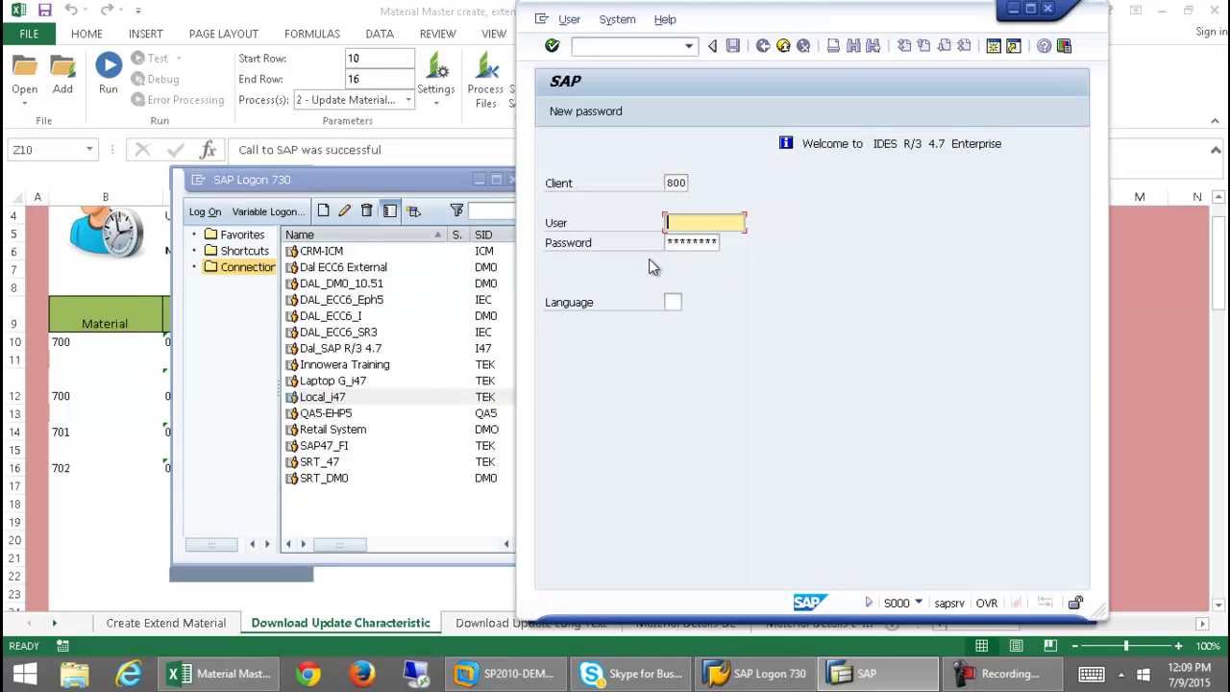
{"action": "type", "text": "sapu"}
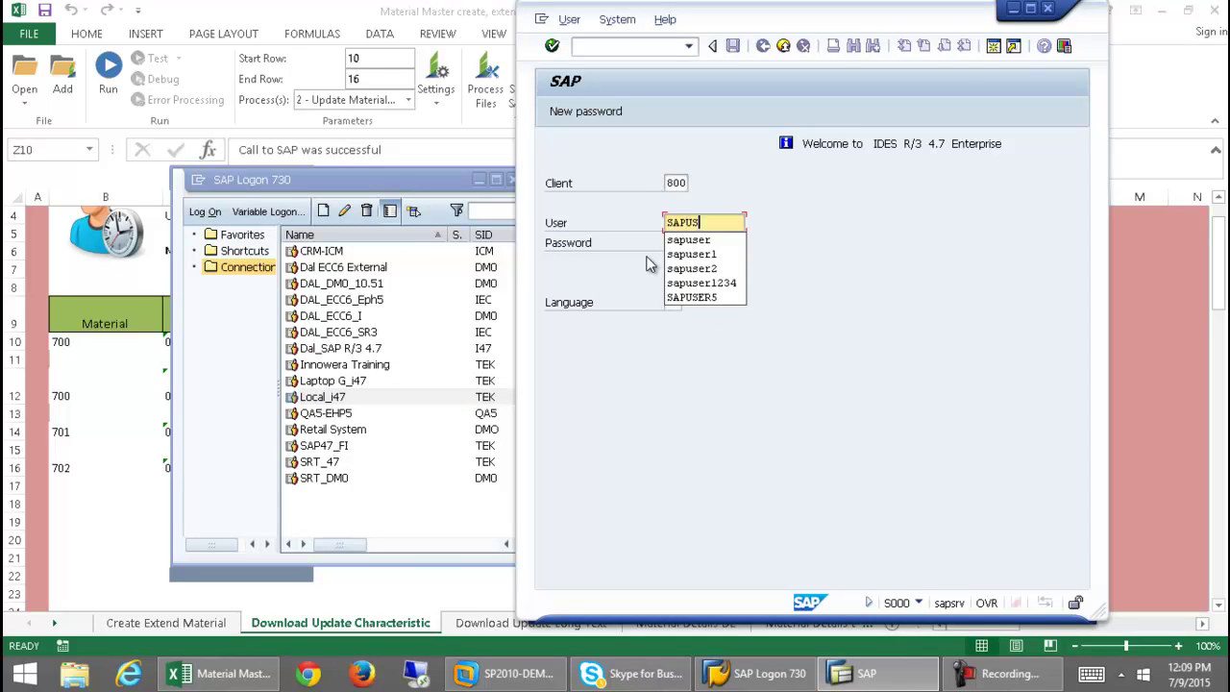
{"action": "type", "text": "ser"}
{"action": "key", "text": "Tab"}
{"action": "key", "text": "ctrl+v"}
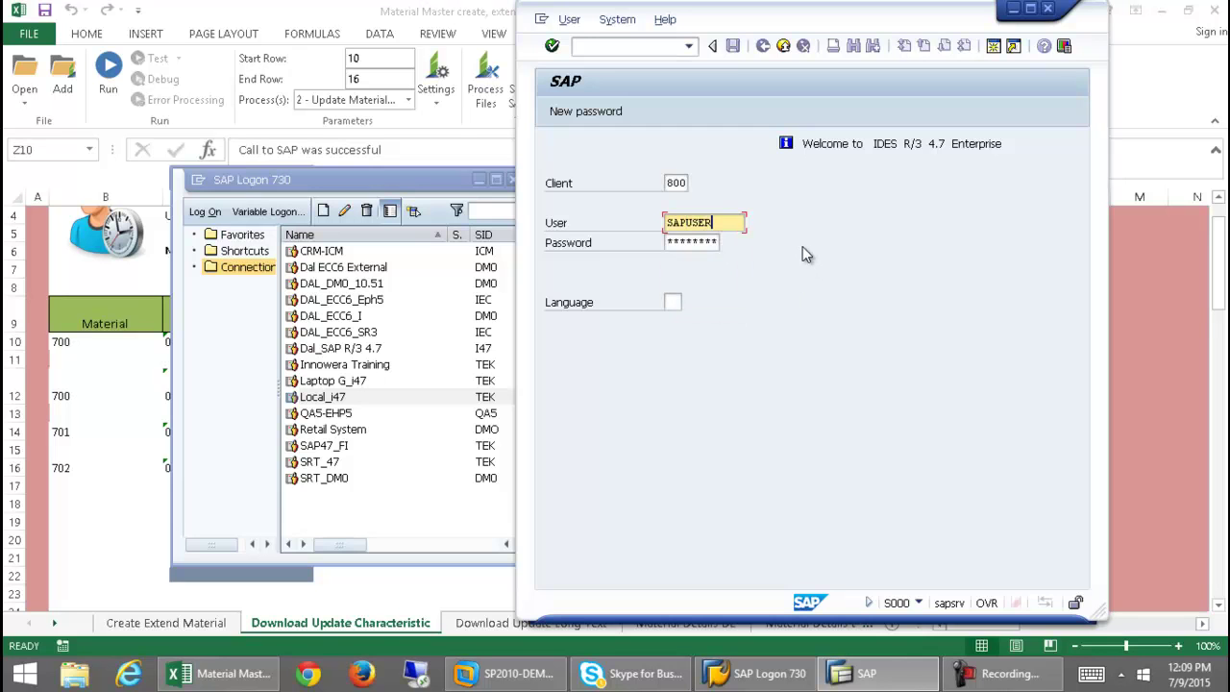
{"action": "key", "text": "Tab"}
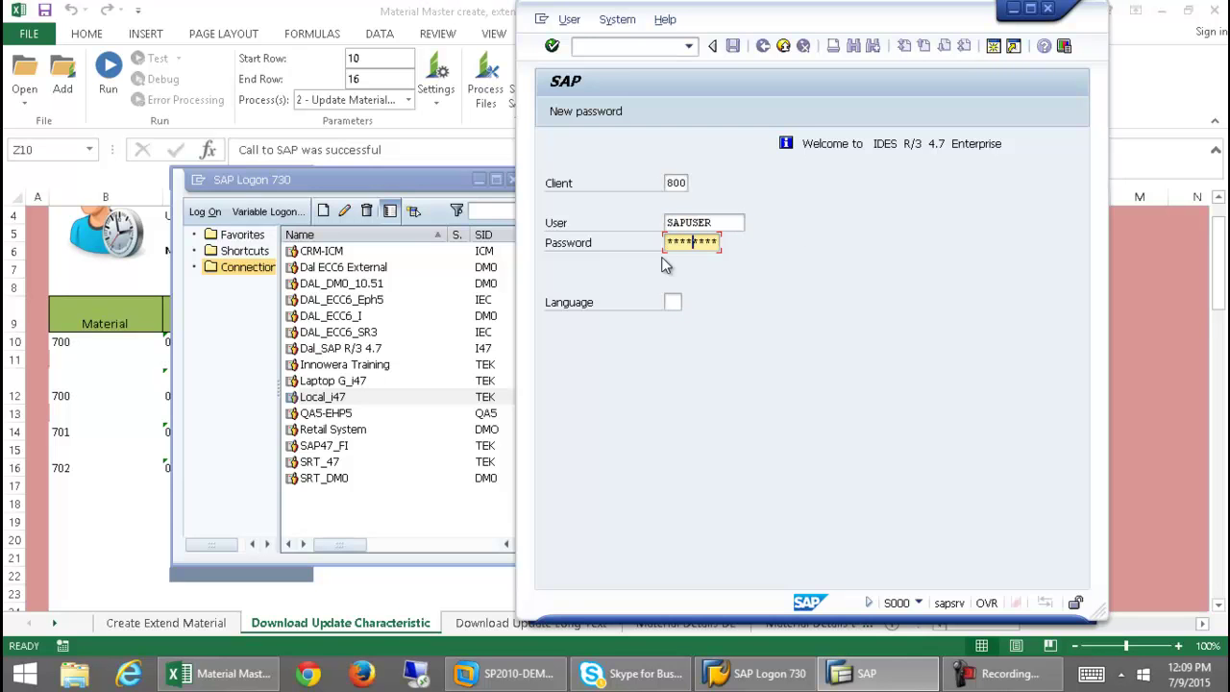
{"action": "key", "text": "Return"}
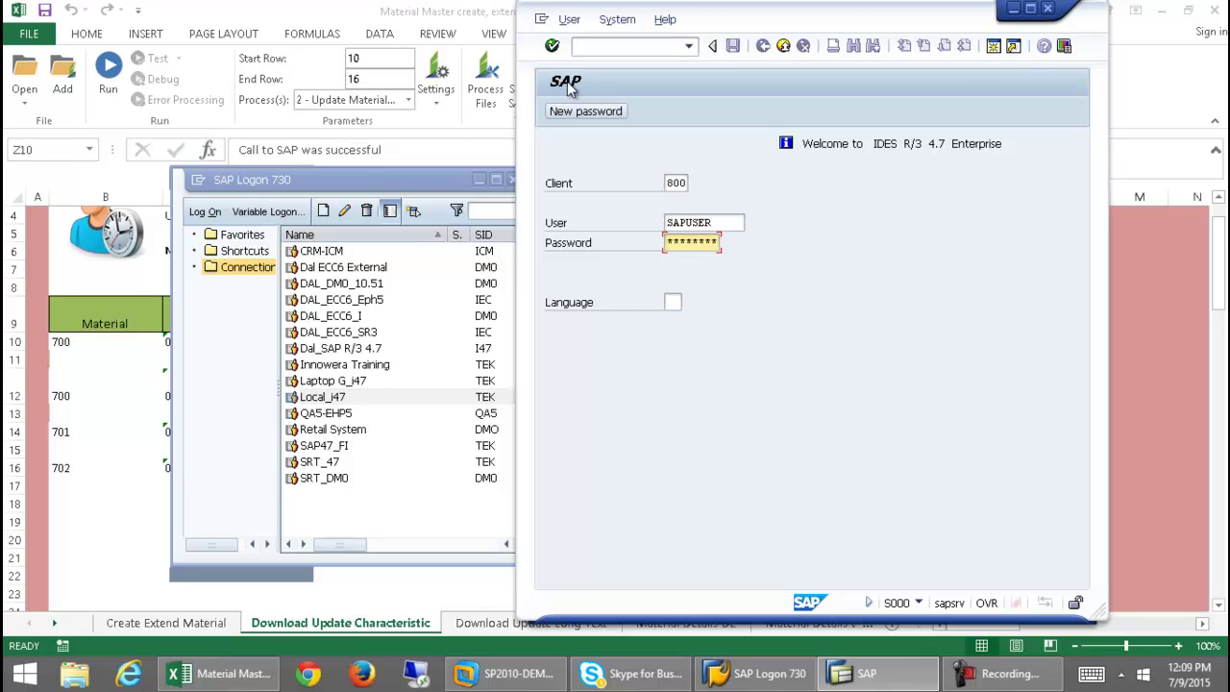
{"action": "left_click", "coordinate": [604, 488]}
{"action": "left_click", "coordinate": [1086, 639]}
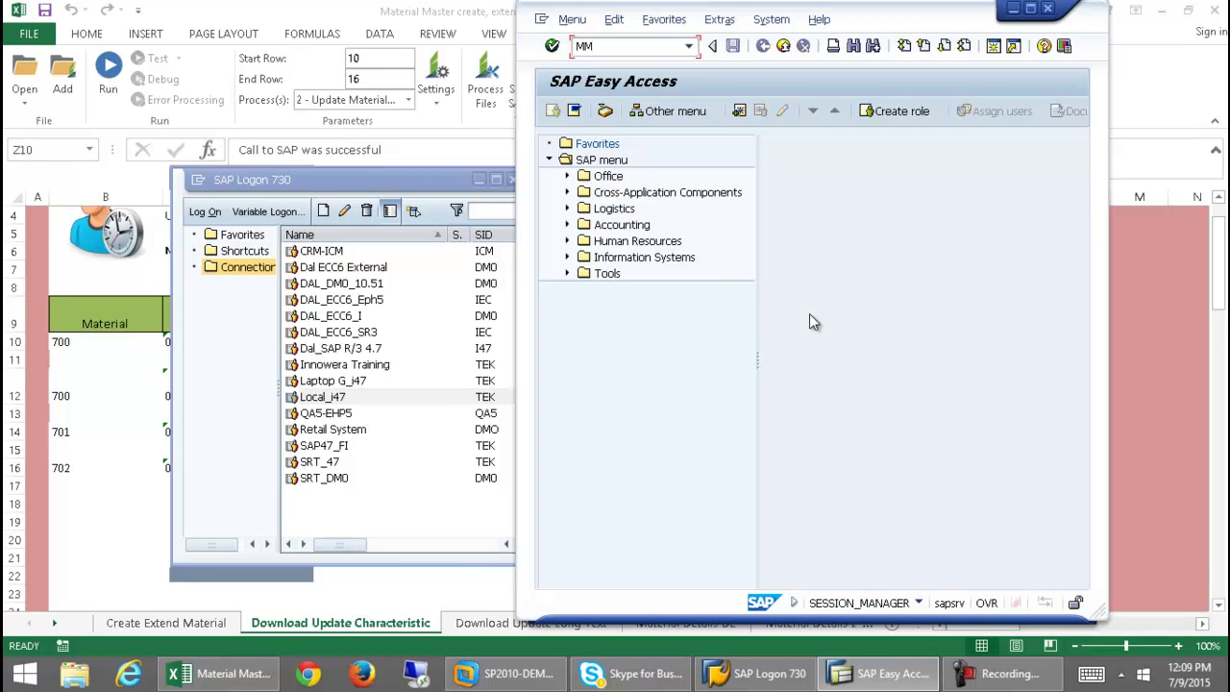
Start transaction MM03 and bring up the view selection for material 702.
{"action": "key", "text": "Return"}
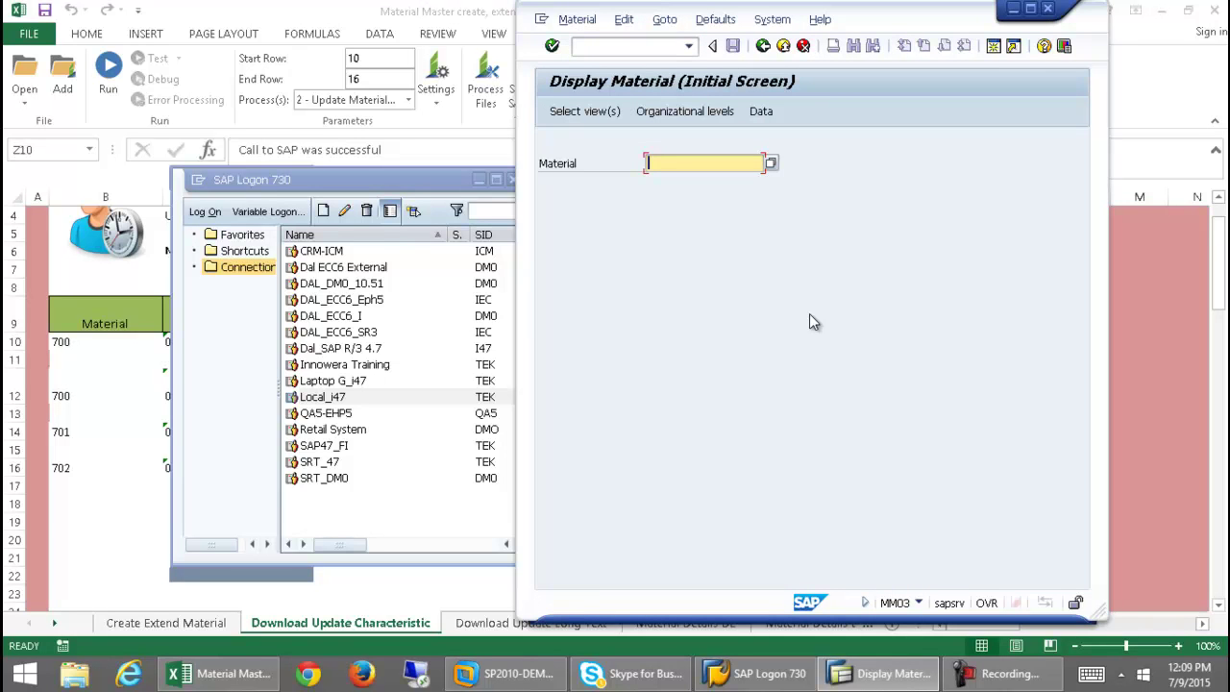
{"action": "type", "text": "702"}
{"action": "left_click", "coordinate": [552, 46]}
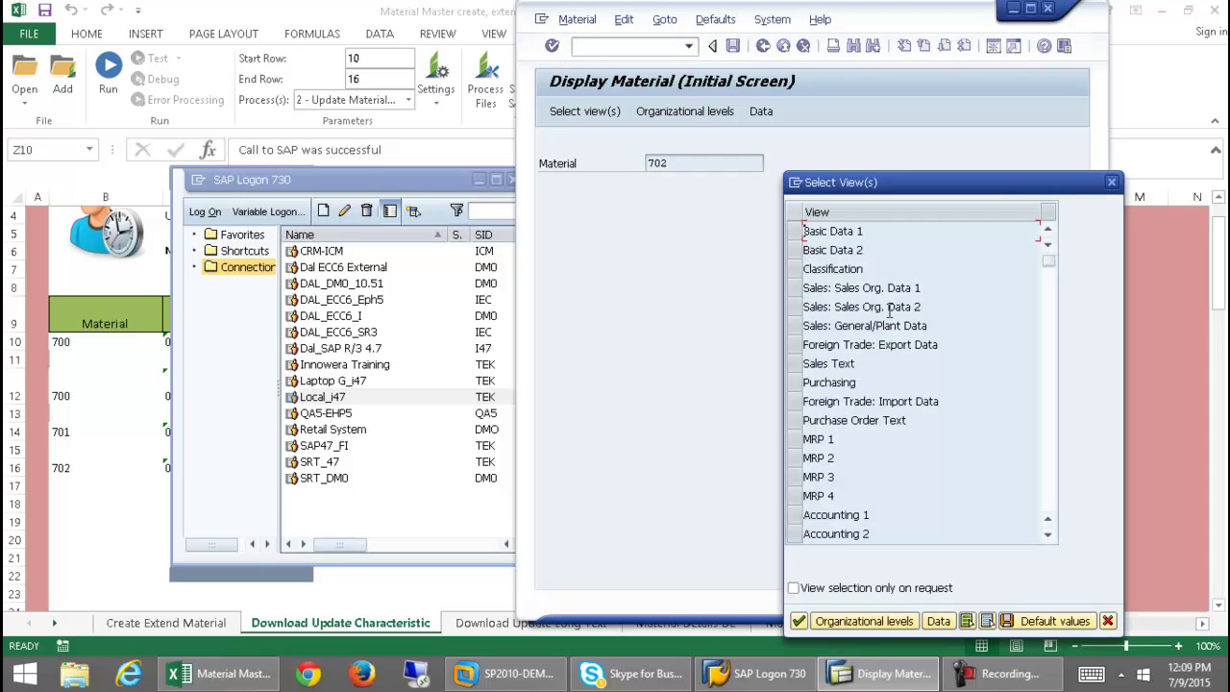
Look through the available views and display material 702's Classification view with class type 001, Material class.
{"action": "left_click", "coordinate": [1048, 535]}
{"action": "left_click", "coordinate": [1048, 535]}
{"action": "left_click", "coordinate": [1048, 535]}
{"action": "left_click", "coordinate": [1048, 535]}
{"action": "left_click", "coordinate": [1048, 535]}
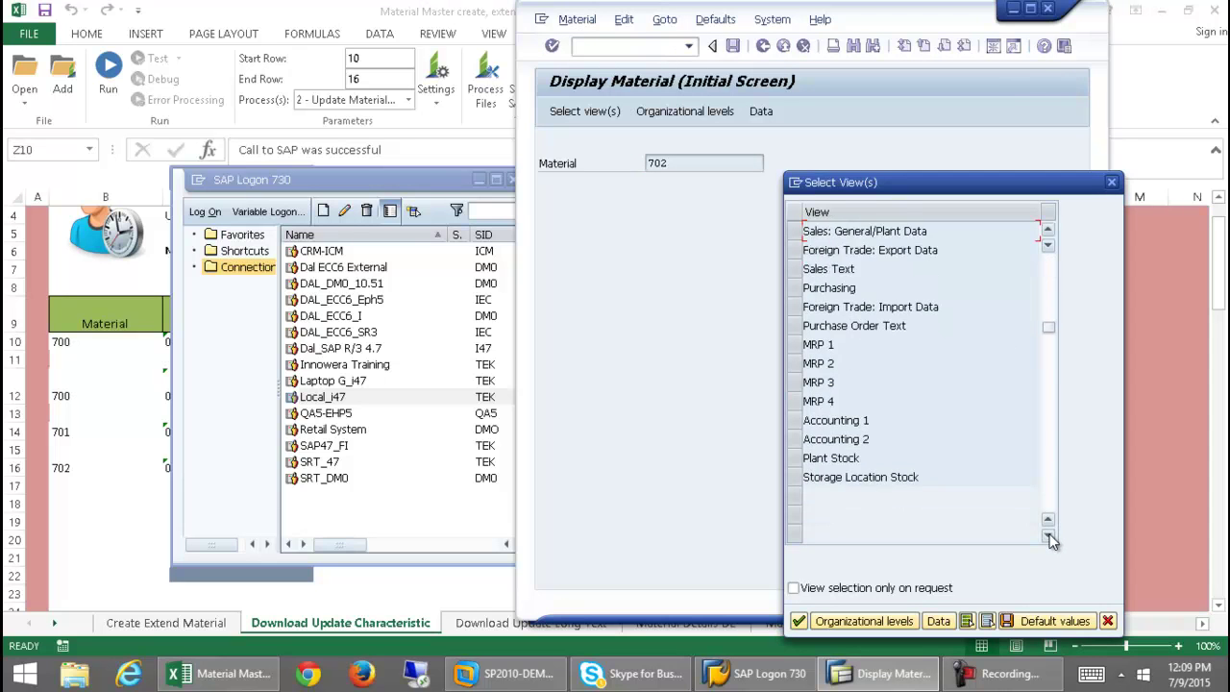
{"action": "left_click", "coordinate": [1048, 232]}
{"action": "left_click", "coordinate": [1048, 232]}
{"action": "left_click", "coordinate": [1048, 233]}
{"action": "left_click", "coordinate": [1048, 233]}
{"action": "left_click", "coordinate": [1048, 233]}
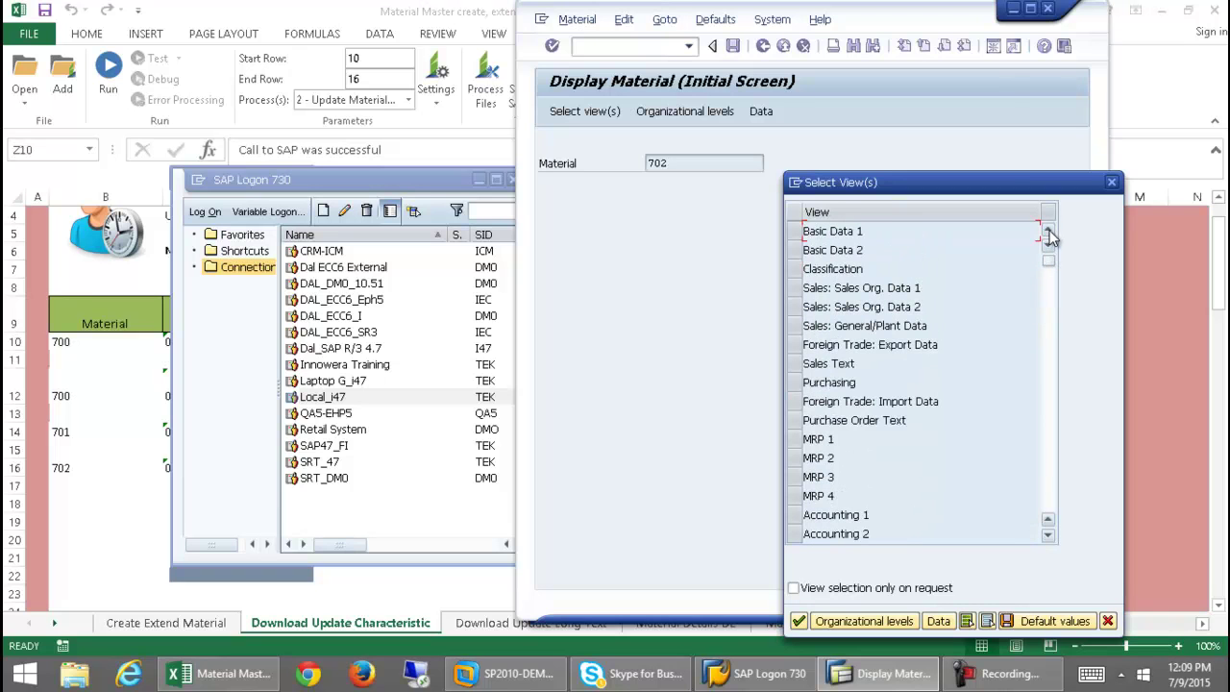
{"action": "left_click", "coordinate": [802, 270]}
{"action": "left_click", "coordinate": [797, 522]}
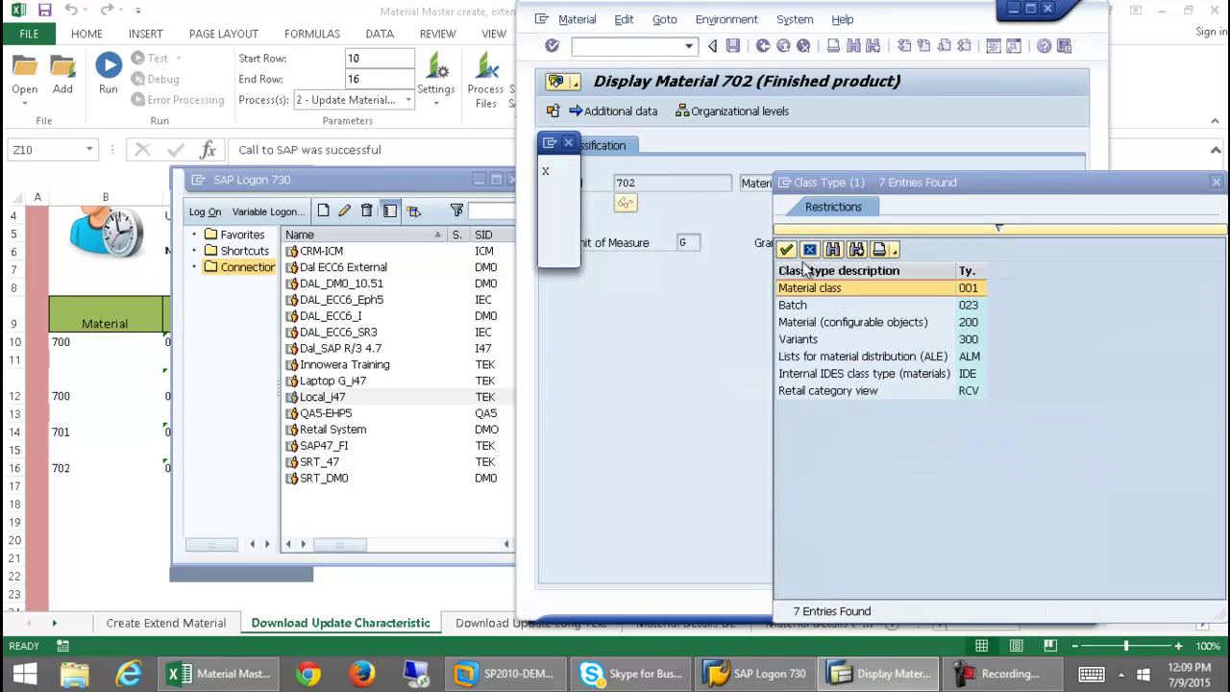
{"action": "left_click", "coordinate": [786, 250]}
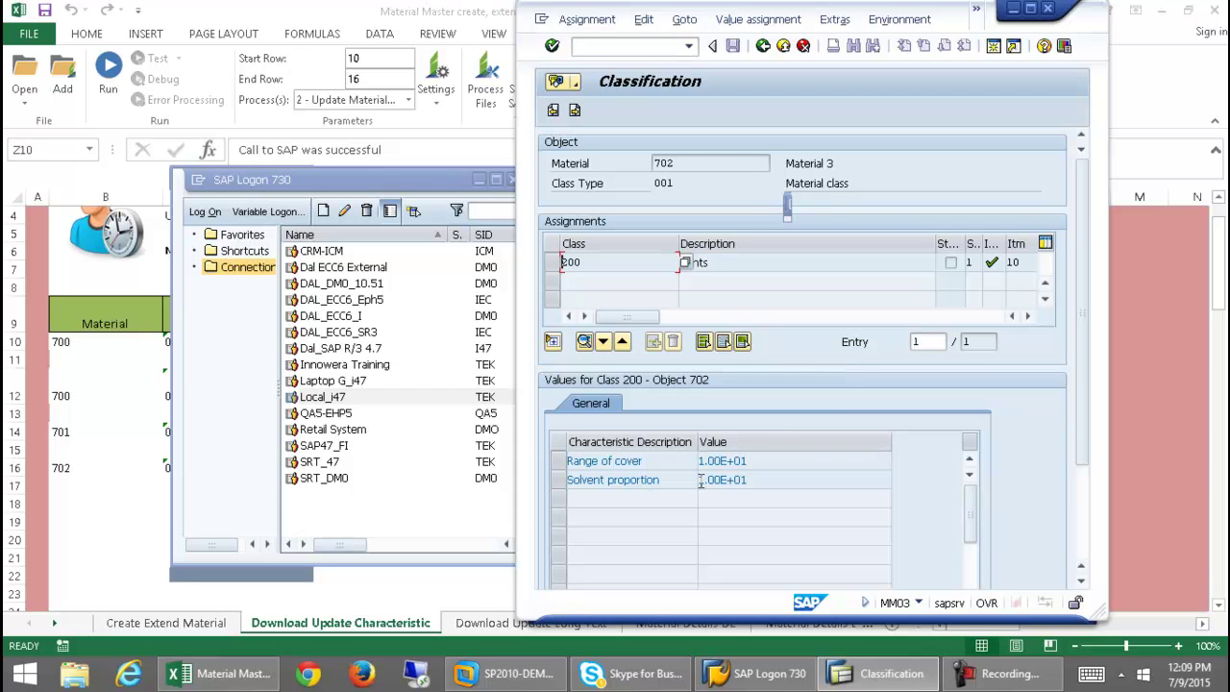
Compare material 702's characteristic values with the Excel sheet, then exit the Classification screen and minimize the SAP windows.
{"action": "left_click", "coordinate": [445, 184]}
{"action": "left_click", "coordinate": [478, 180]}
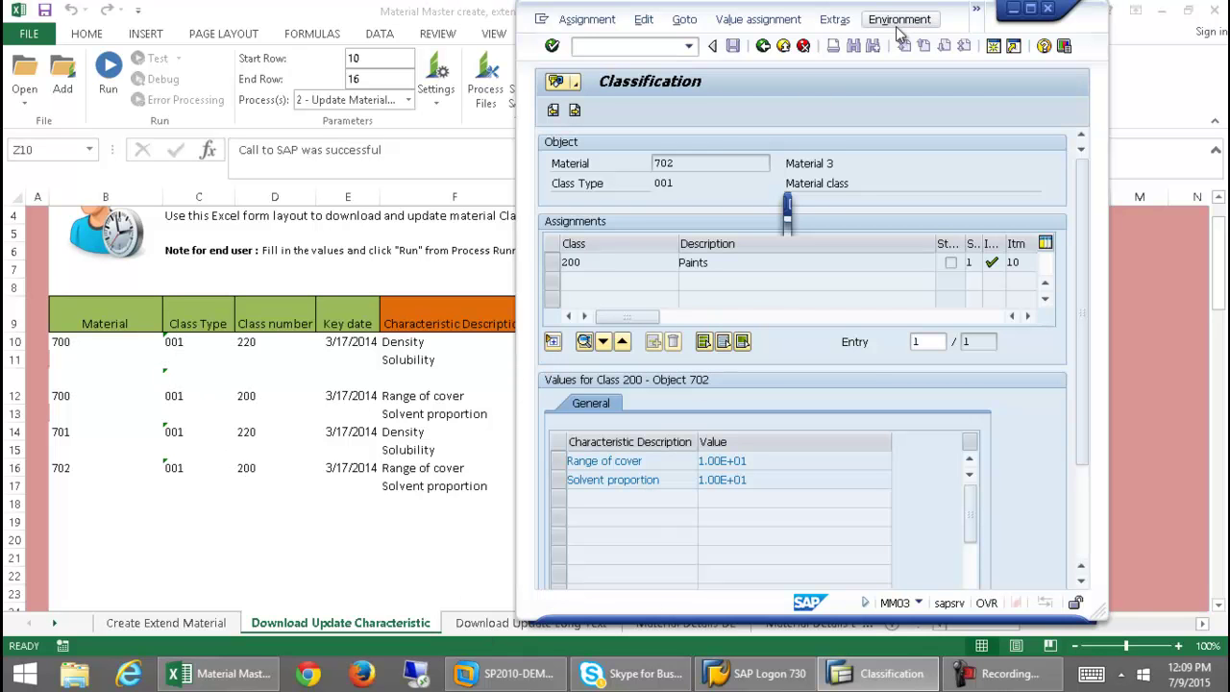
{"action": "left_click_drag", "start_coordinate": [946, 19], "coordinate": [966, 48]}
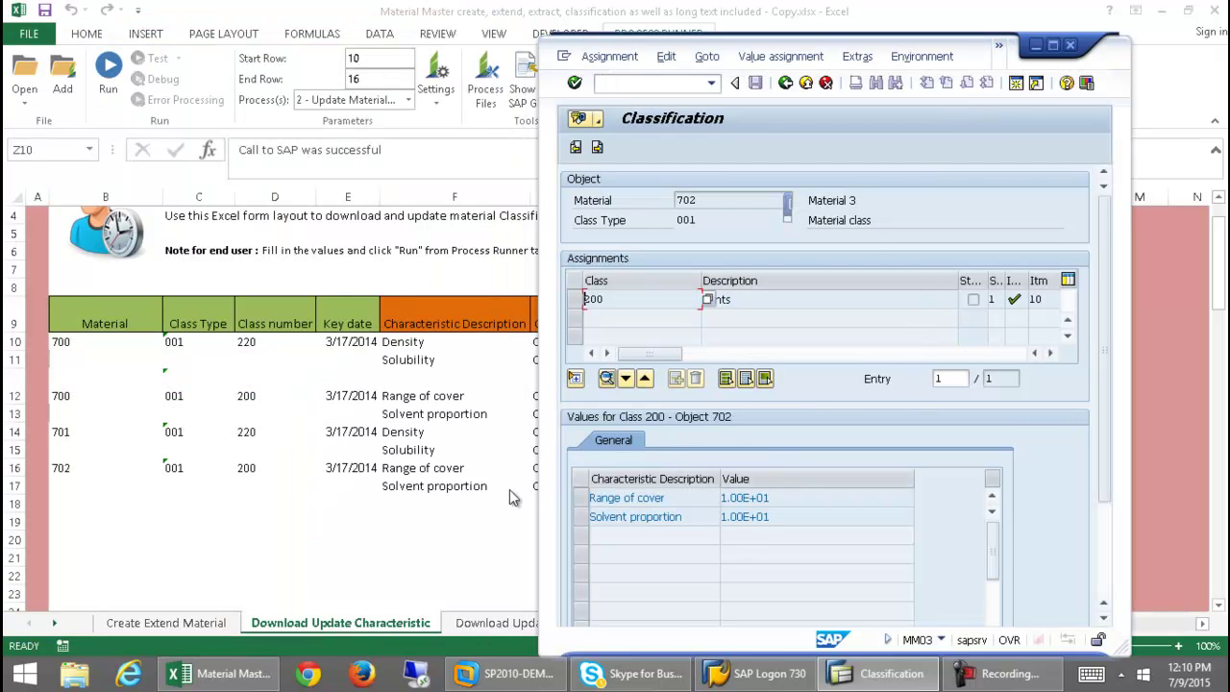
{"action": "left_click", "coordinate": [804, 82]}
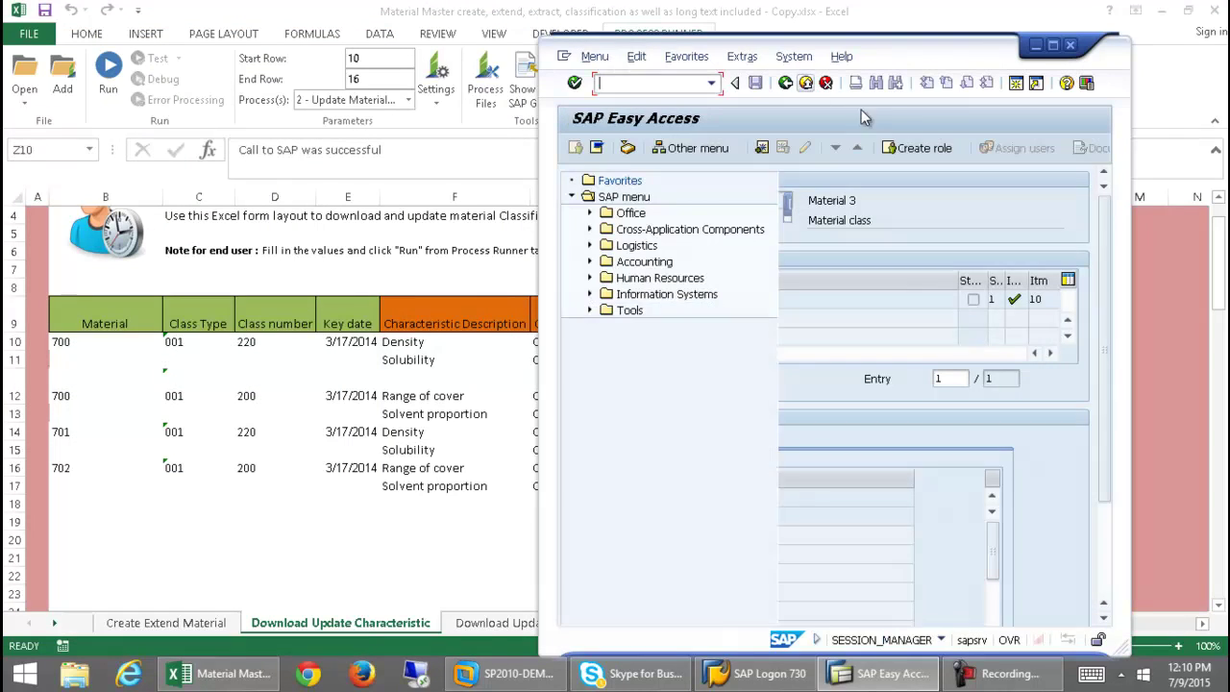
{"action": "left_click", "coordinate": [1040, 47]}
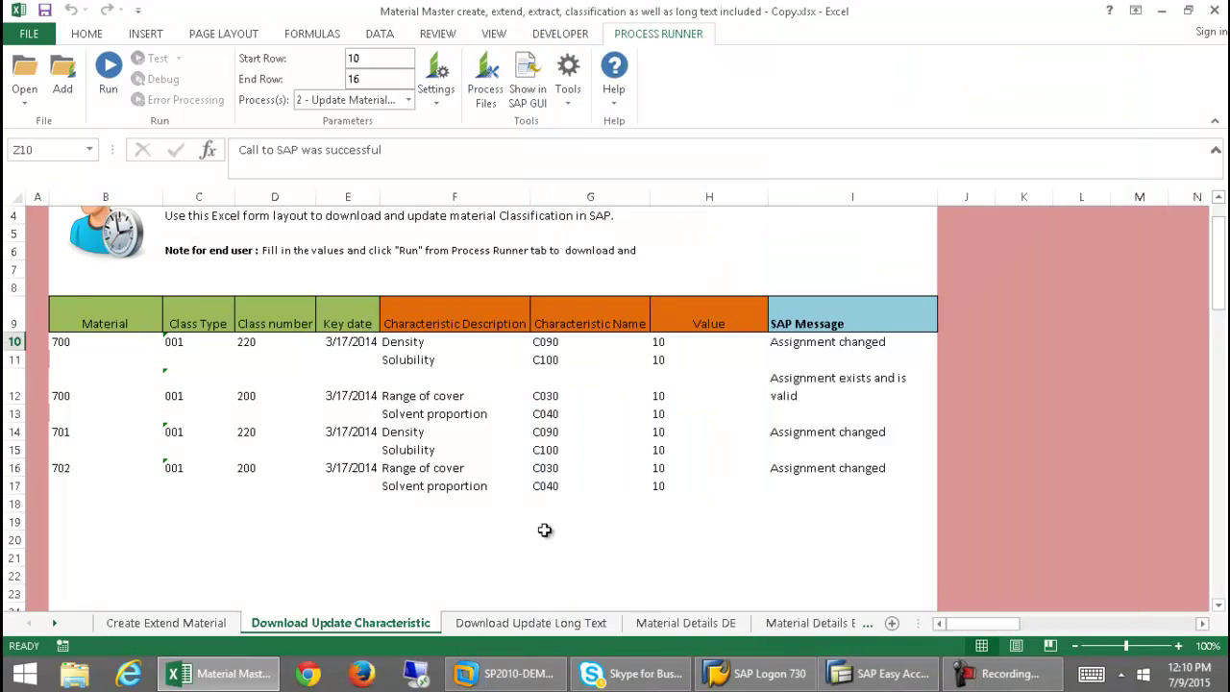
Open the Download Update Long Text sheet and review the processes available for it.
{"action": "left_click", "coordinate": [540, 623]}
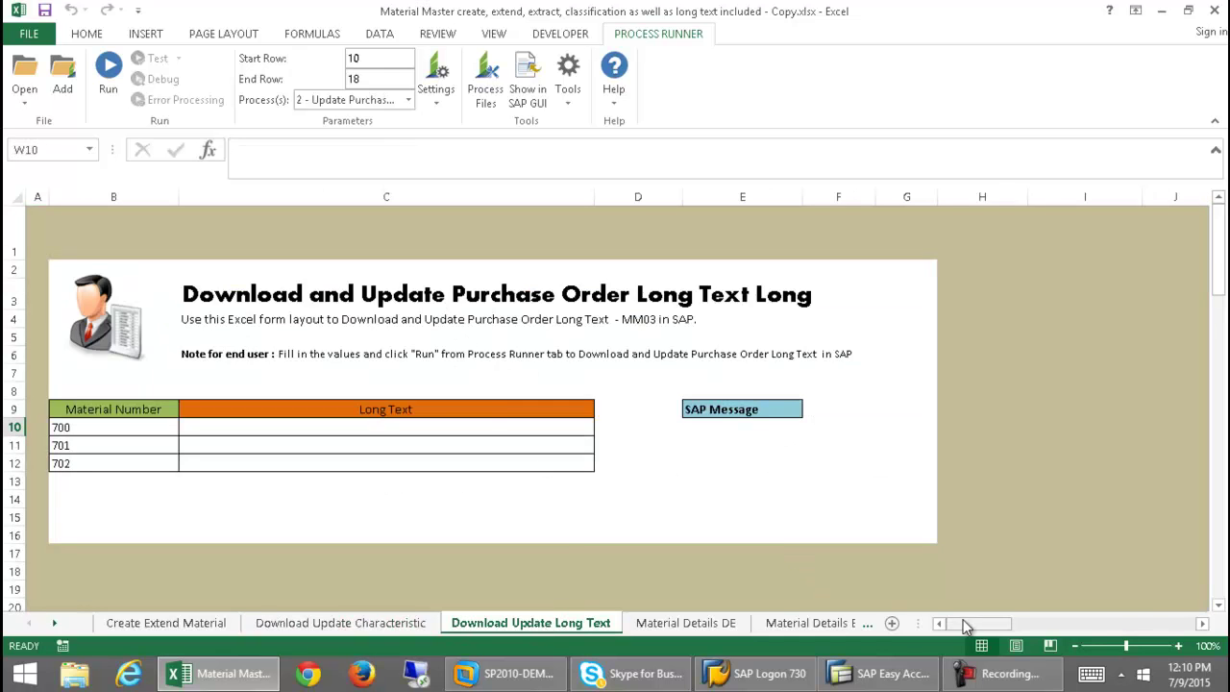
{"action": "left_click", "coordinate": [409, 101]}
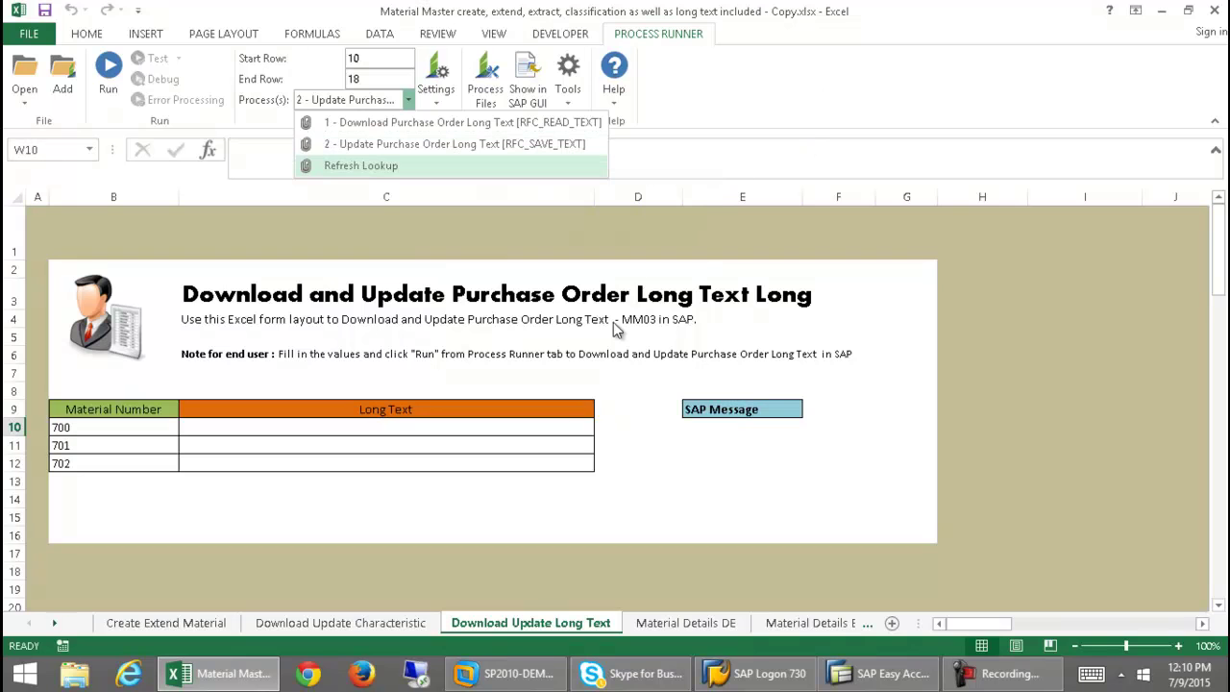
{"action": "left_click", "coordinate": [383, 630]}
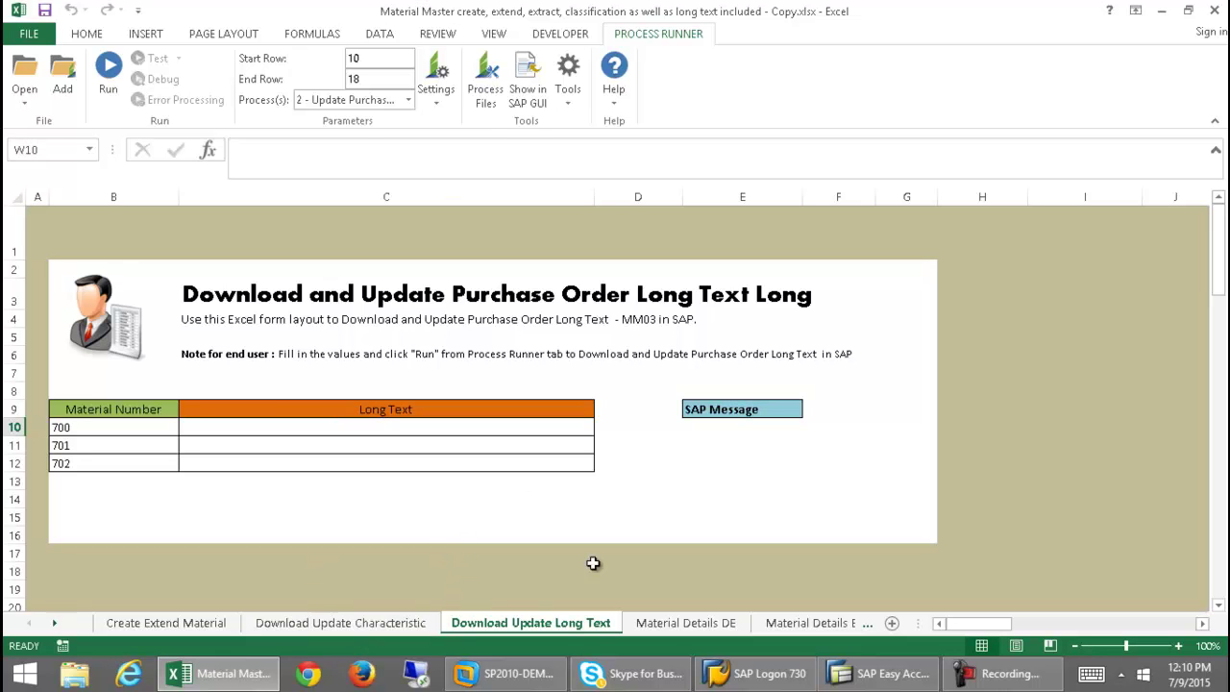
On the Material Details DE sheet, run Download Material Details [MARA & MARC] with the prefilled SAP logon and review the downloaded columns.
{"action": "left_click", "coordinate": [721, 626]}
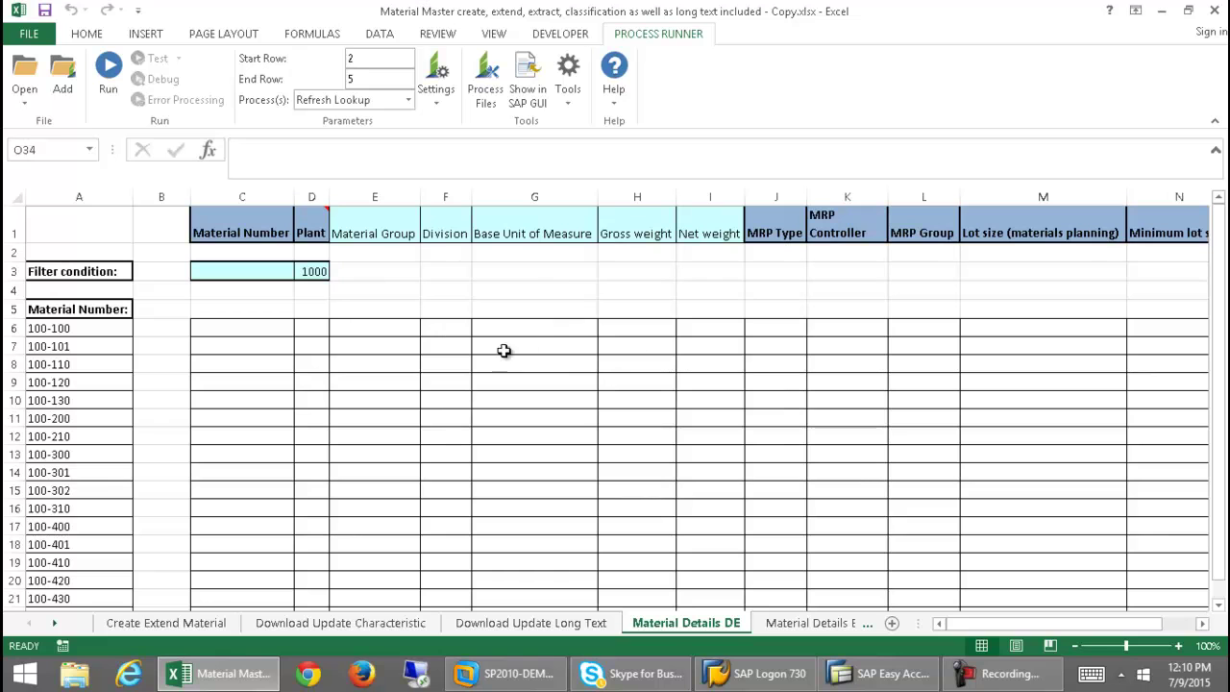
{"action": "left_click", "coordinate": [408, 100]}
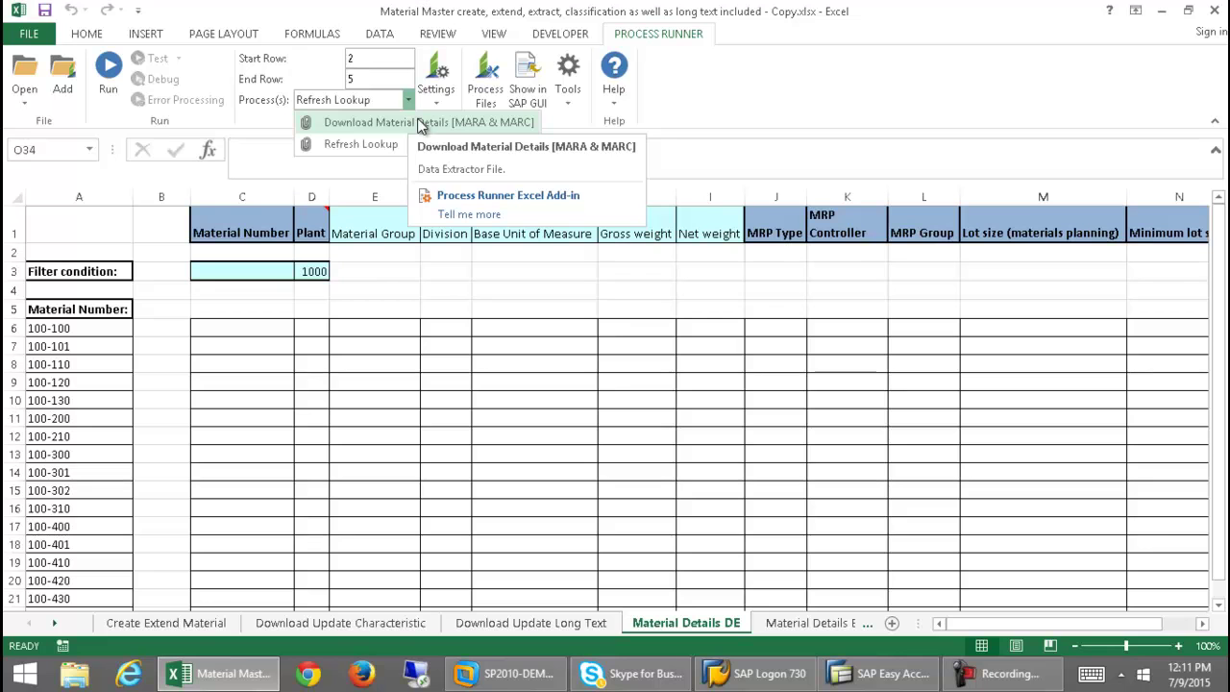
{"action": "left_click", "coordinate": [419, 123]}
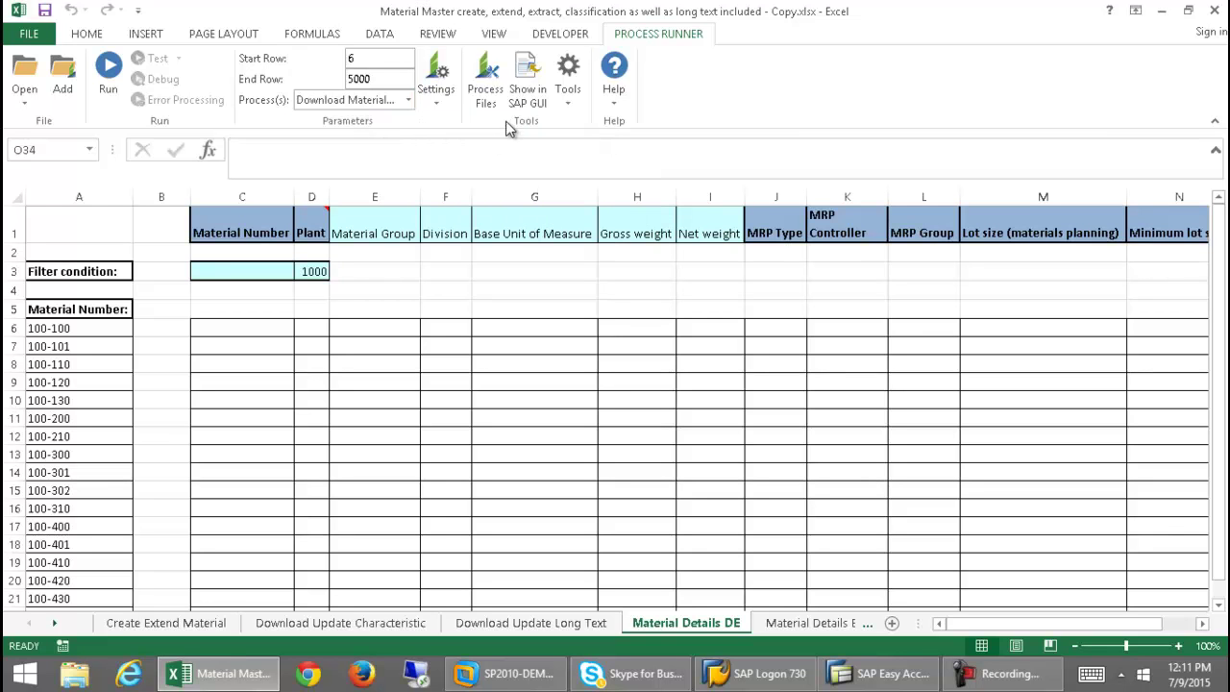
{"action": "left_click", "coordinate": [109, 64]}
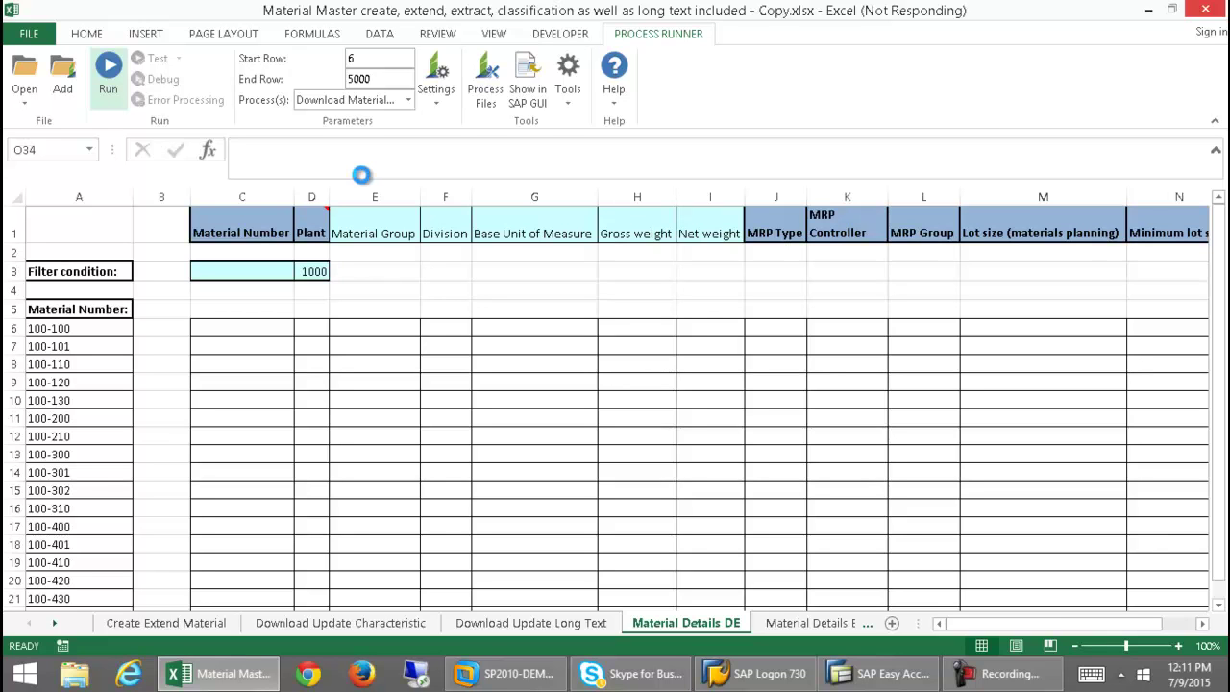
{"action": "left_click", "coordinate": [713, 247]}
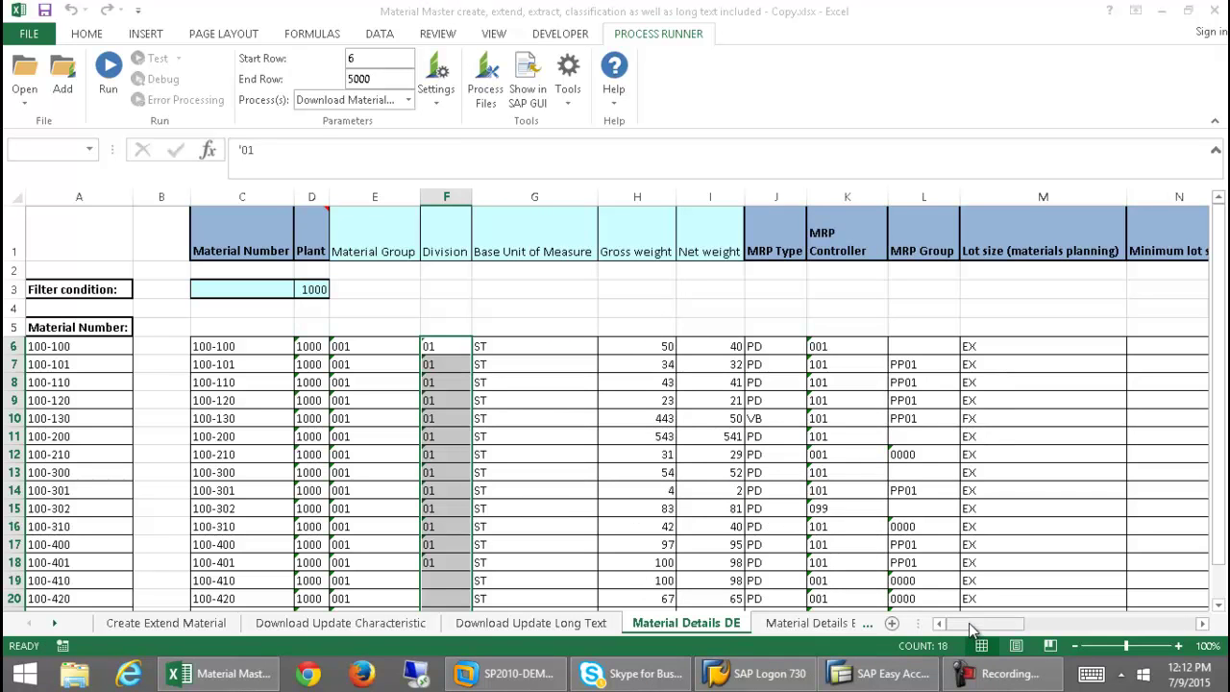
{"action": "left_click_drag", "start_coordinate": [971, 629], "coordinate": [939, 620]}
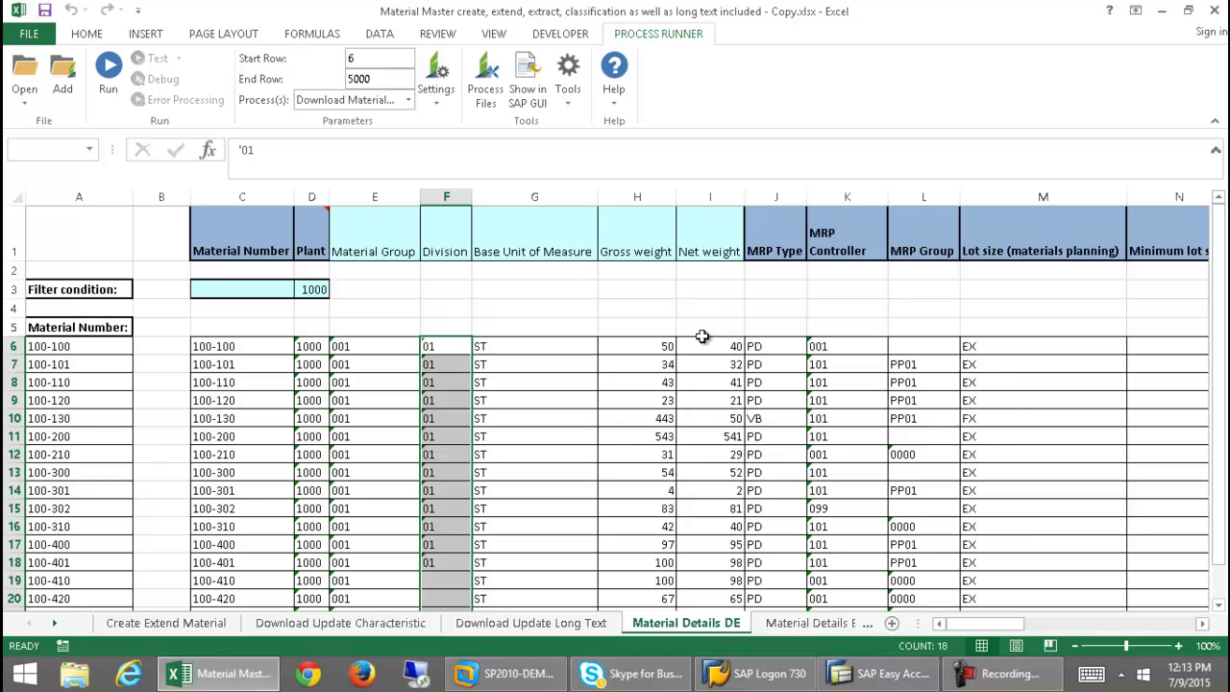
On the Material Details BAPI sheet, run Download Material Details [BAPI_MATERIAL_GET_DETAIL] with the prefilled SAP logon and look over the downloaded rows.
{"action": "left_click", "coordinate": [807, 623]}
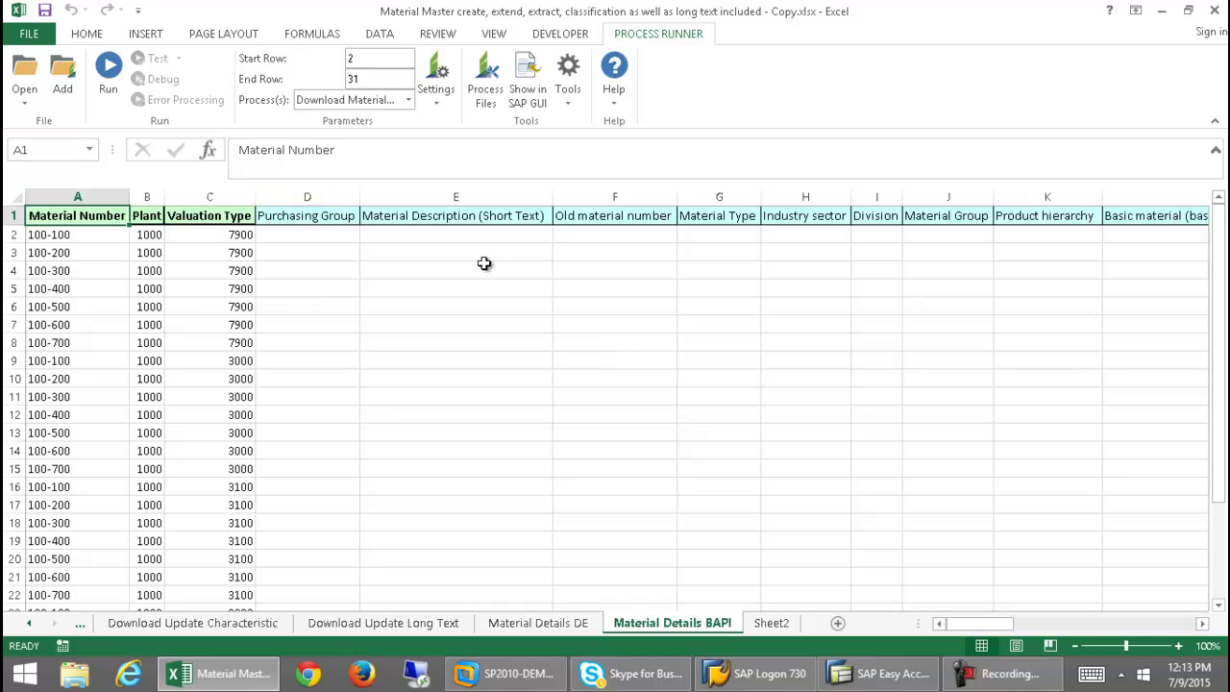
{"action": "left_click", "coordinate": [410, 100]}
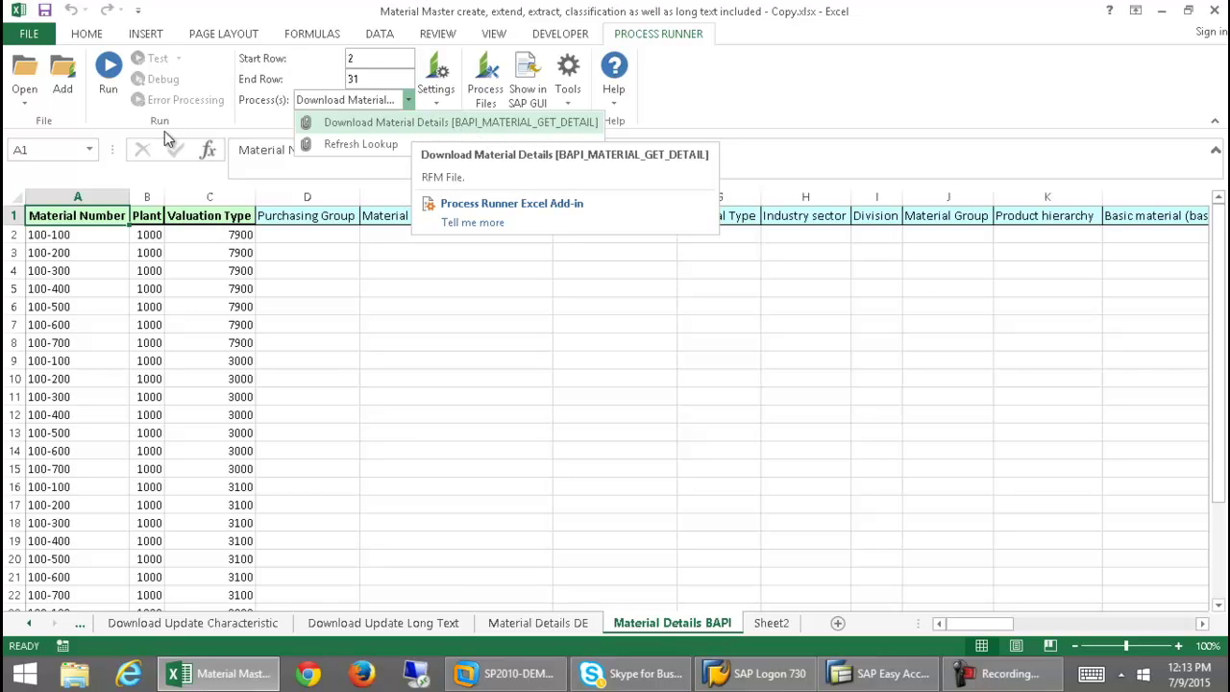
{"action": "left_click", "coordinate": [110, 81]}
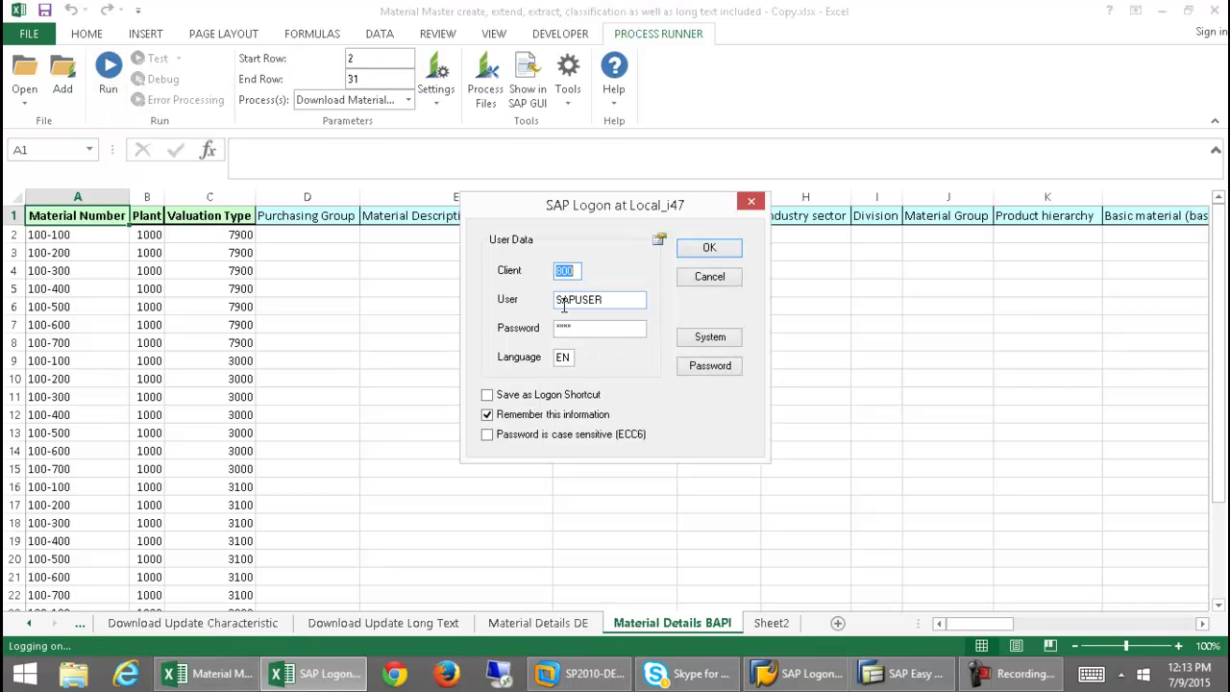
{"action": "left_click", "coordinate": [720, 252]}
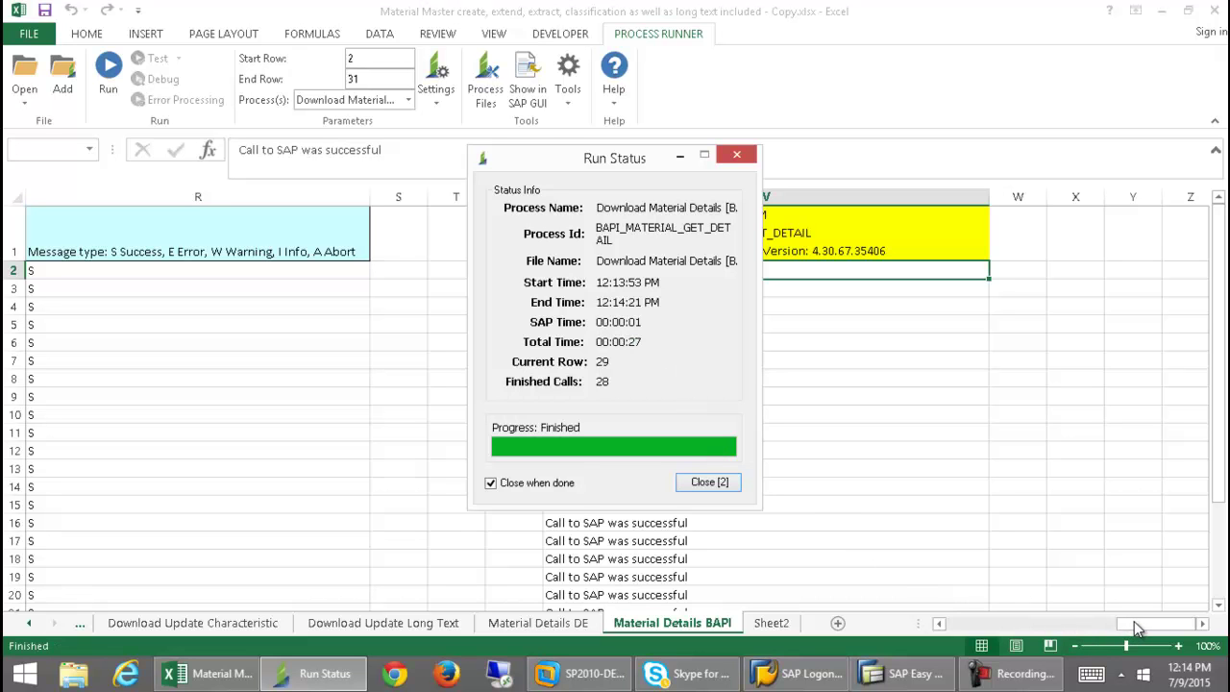
{"action": "left_click_drag", "start_coordinate": [1135, 624], "coordinate": [894, 581]}
{"action": "scroll", "coordinate": [747, 544], "scroll_direction": "down", "scroll_amount": 1}
{"action": "scroll", "coordinate": [749, 539], "scroll_direction": "up", "scroll_amount": 1}
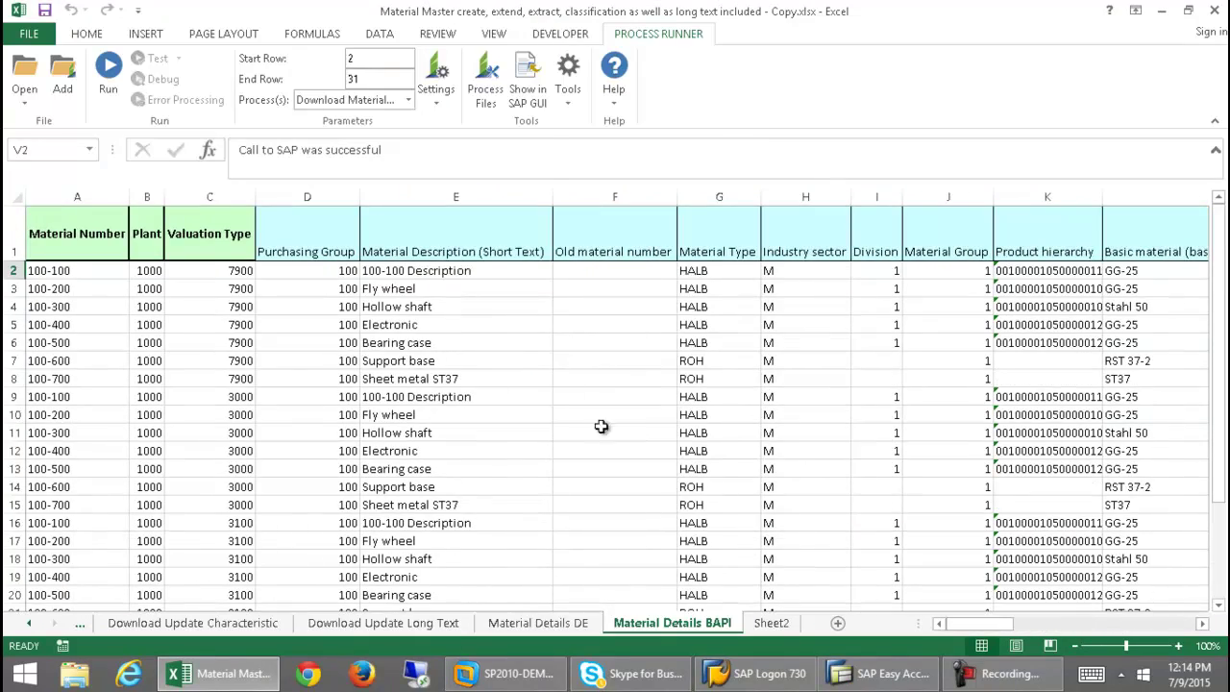